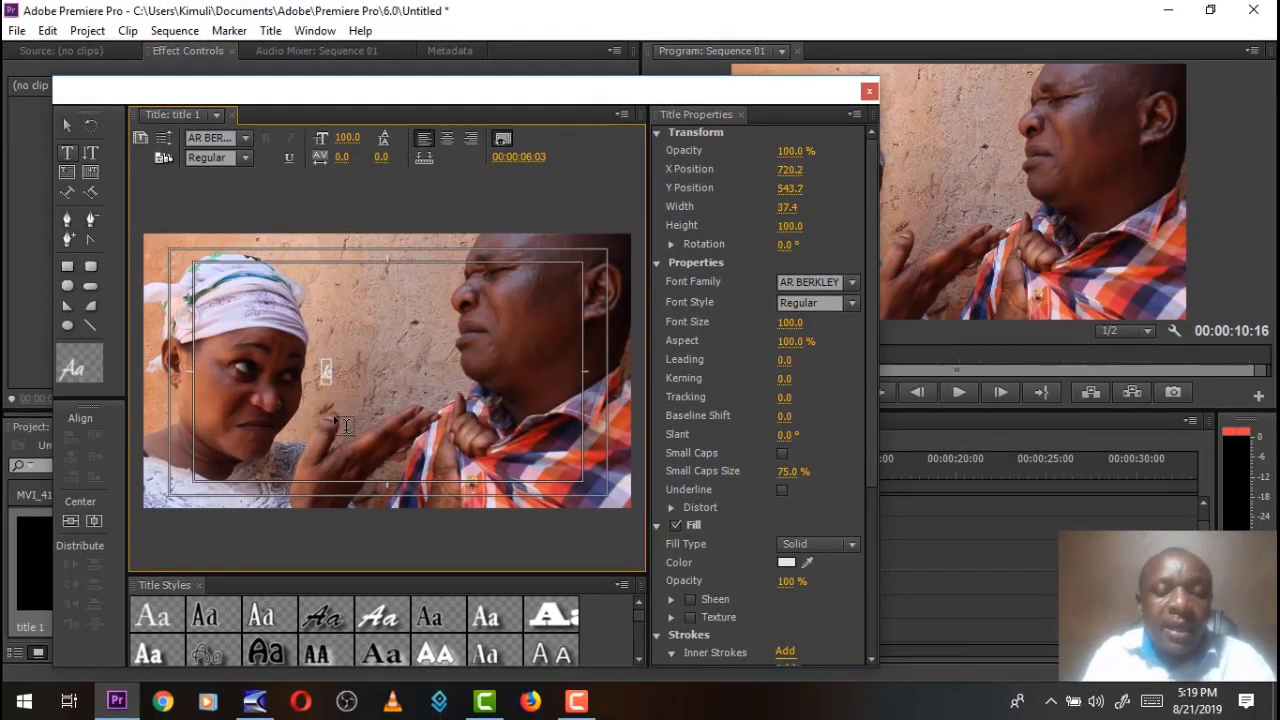
Enter "kachapizo" as the title text in the open text box.
type("Kd")
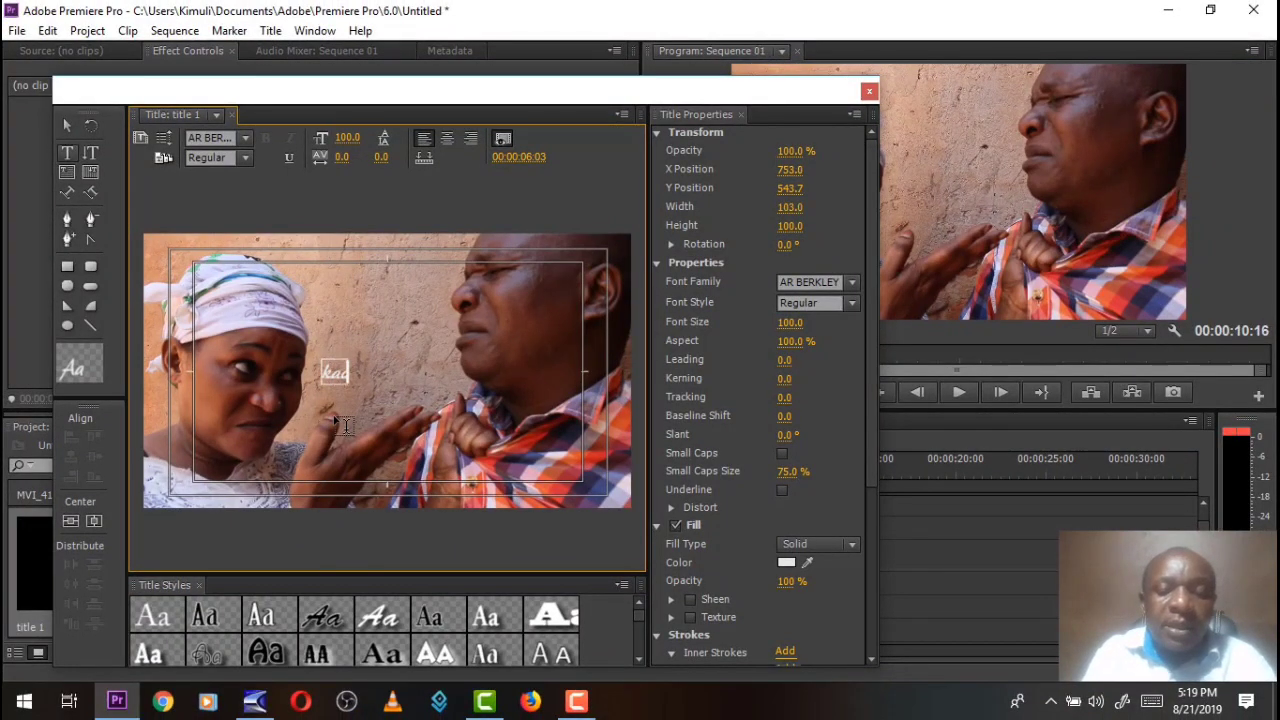
type("hapa")
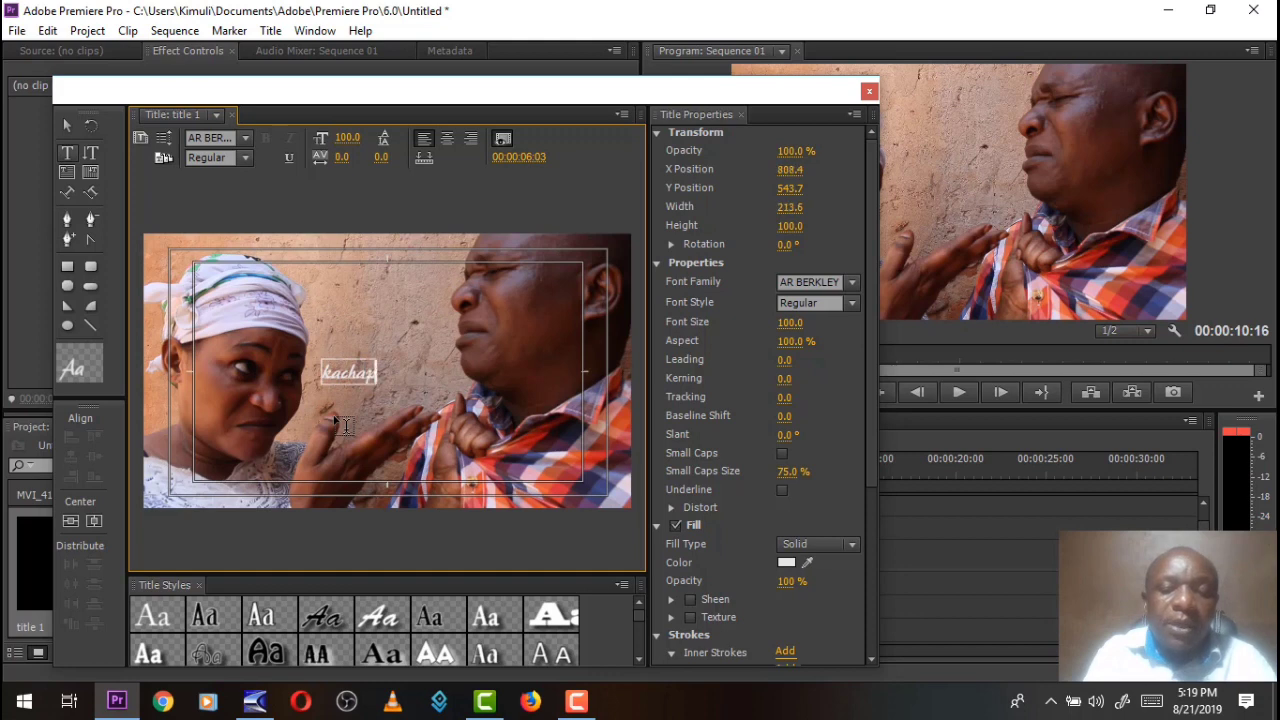
type("zo")
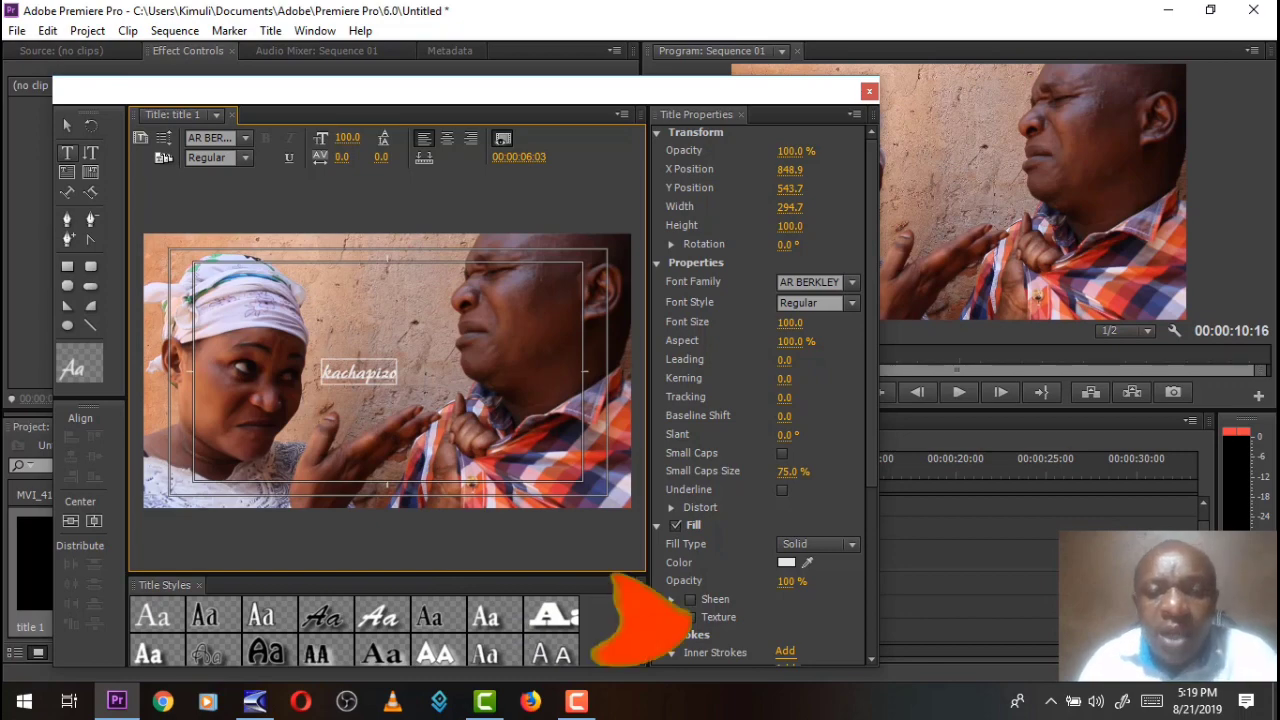
Try the orange Lithos Pro, black Hobo Std and blue Adobe Caslon title styles on the text.
left_click_drag(500, 86, 504, 13)
left_click_drag(645, 541, 649, 563)
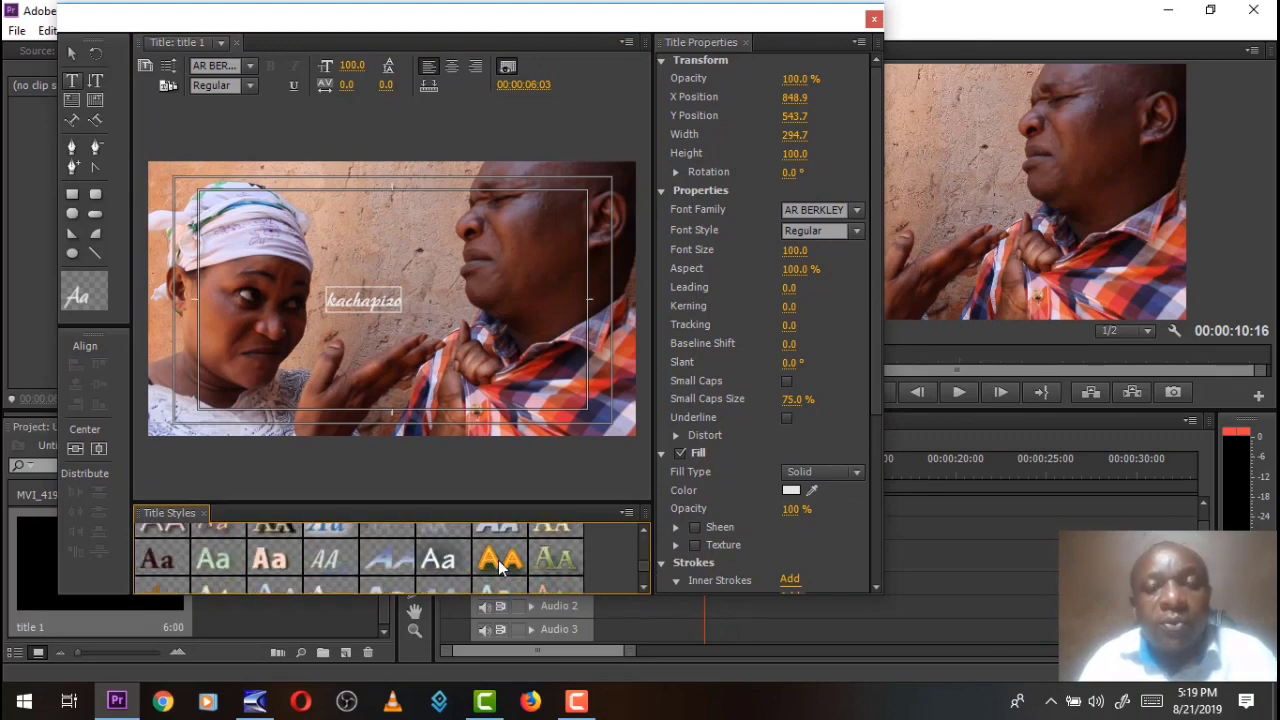
left_click(500, 560)
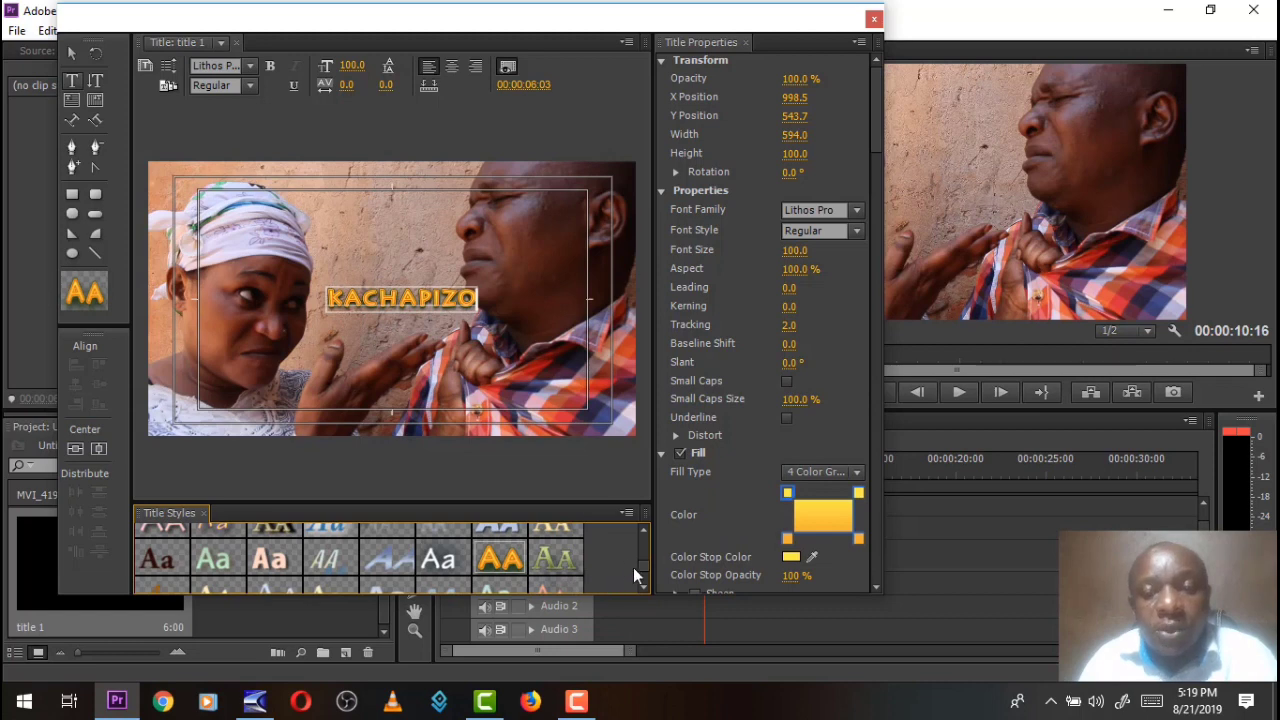
left_click_drag(644, 561, 645, 540)
left_click(280, 578)
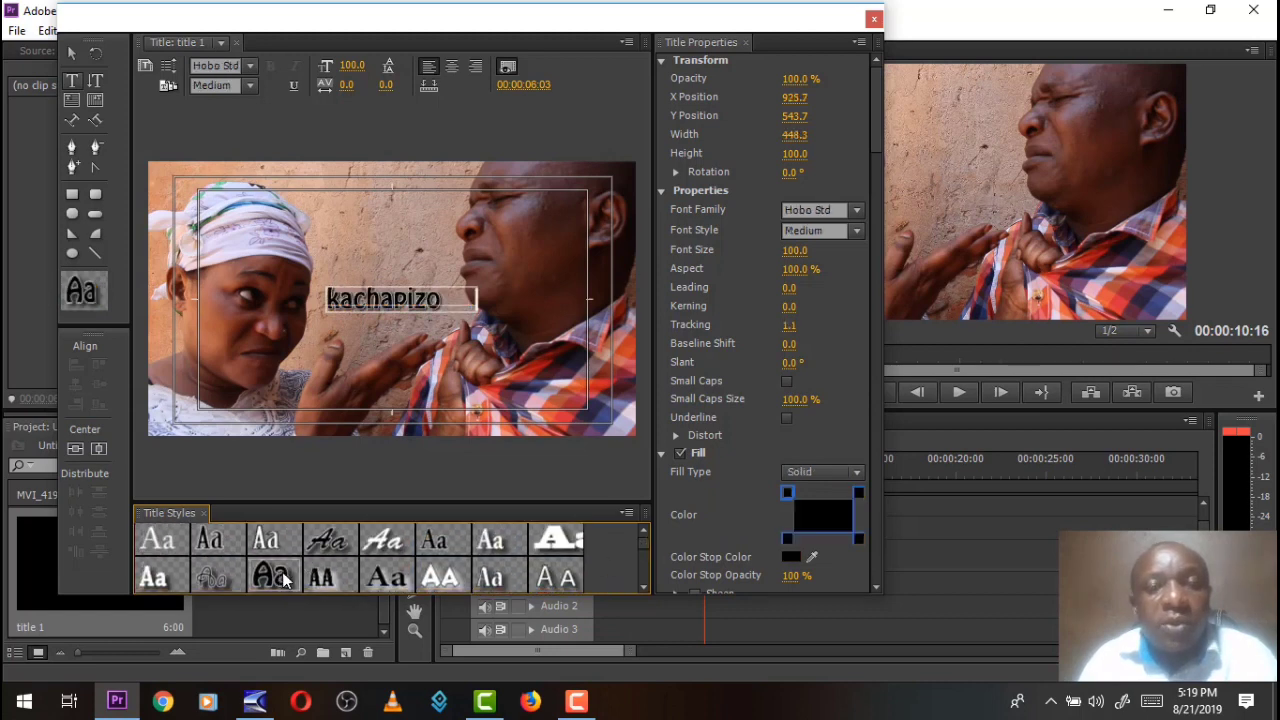
left_click_drag(643, 545, 644, 559)
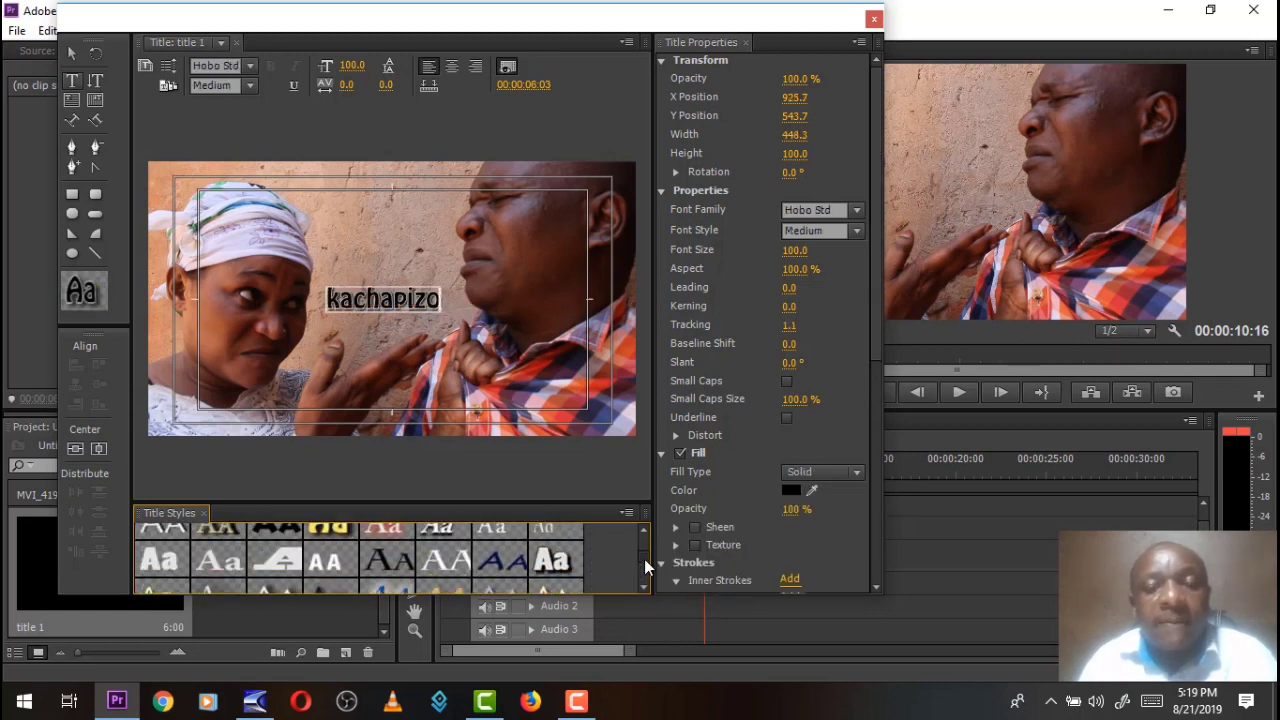
left_click(388, 573)
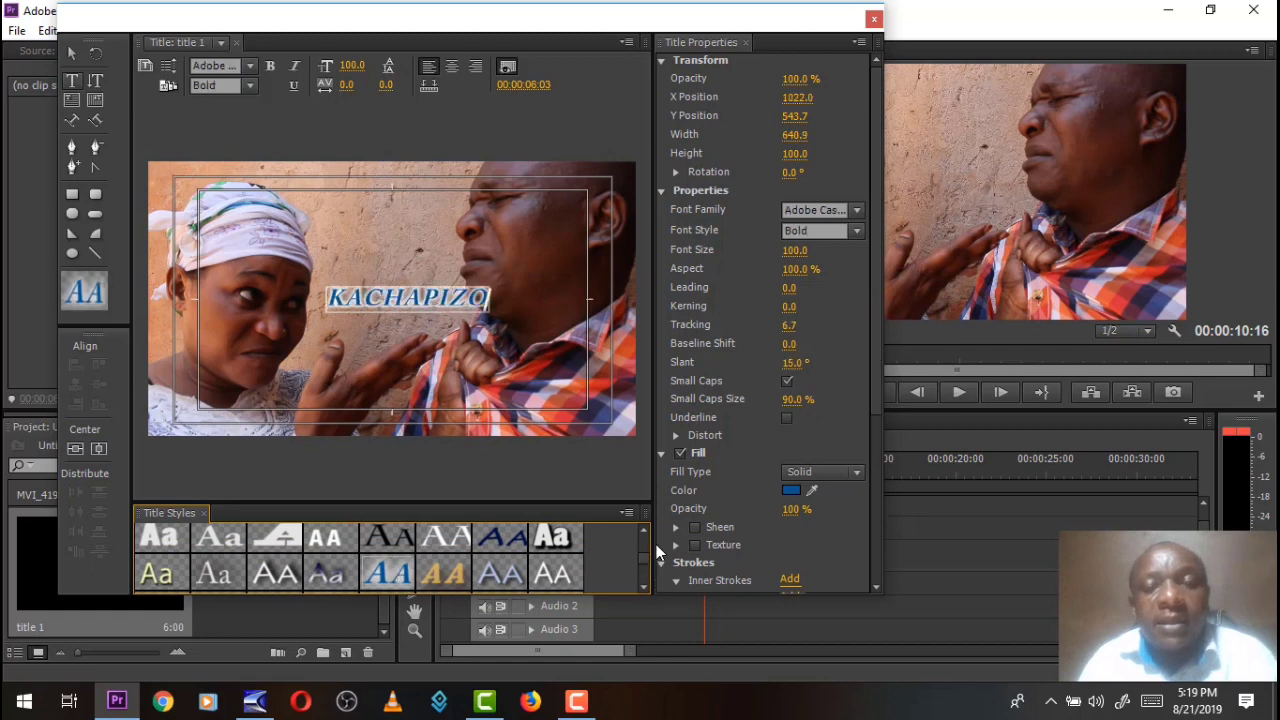
Apply the white bold Adobe Garamond title style to the text and select the text as an object.
left_click_drag(647, 556, 649, 531)
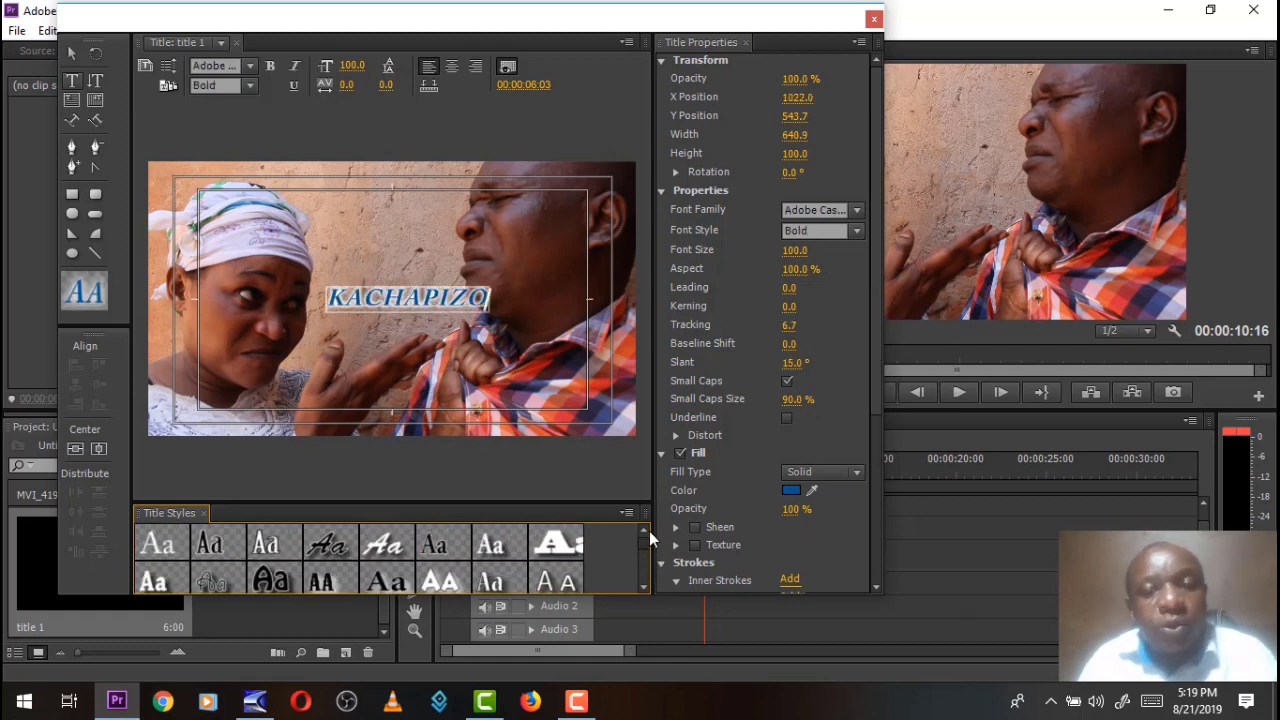
left_click(490, 550)
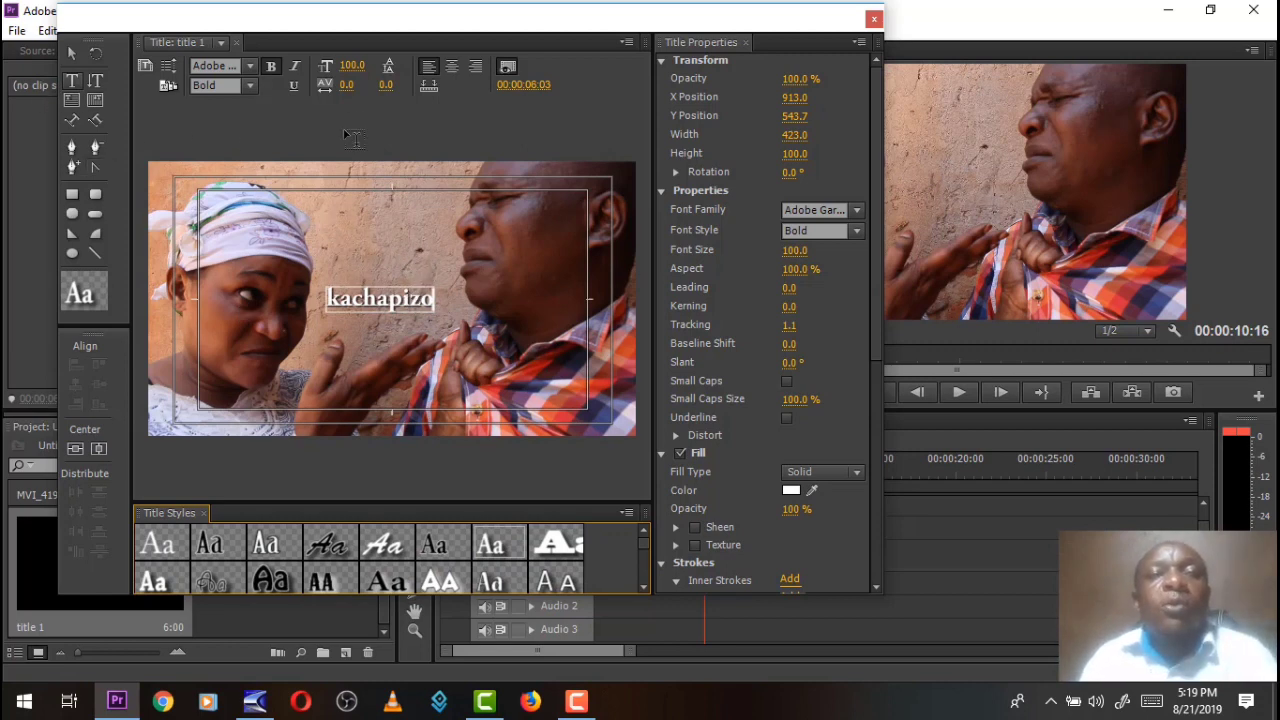
left_click(72, 55)
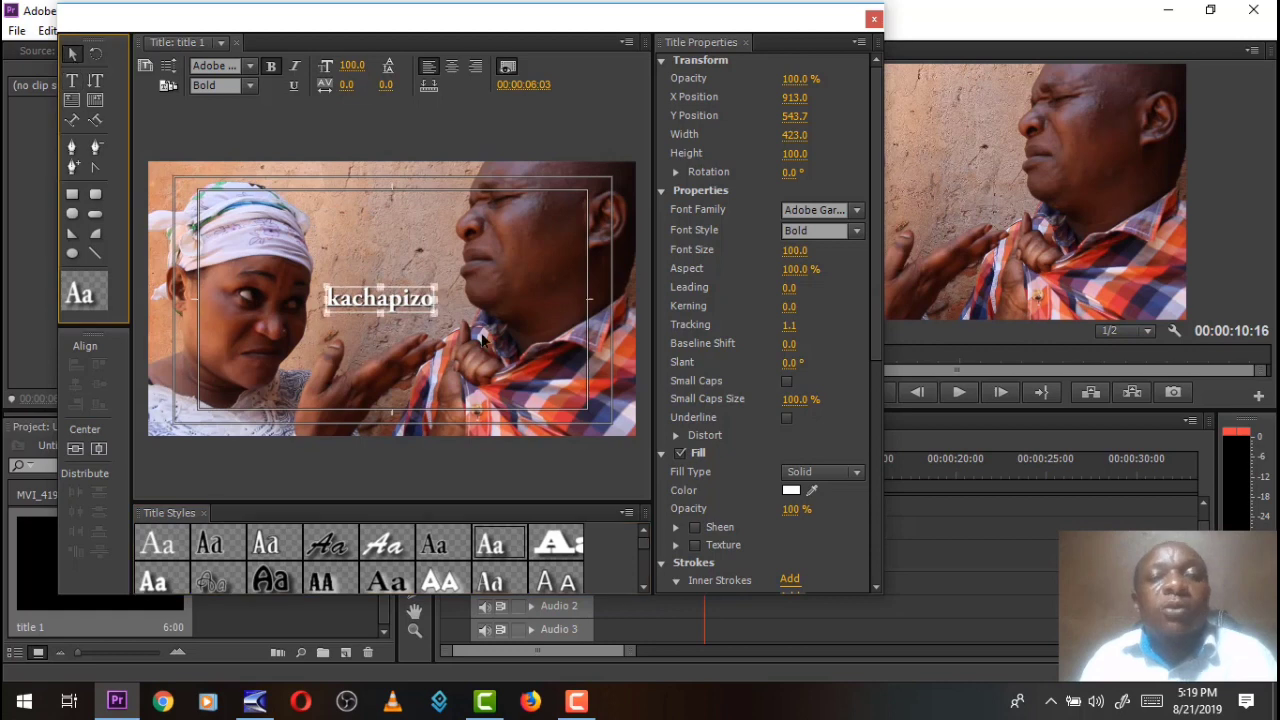
Set the title text's font size to 237, kerning to -8 and leading to -9.
left_click(352, 87)
left_click_drag(352, 65, 473, 65)
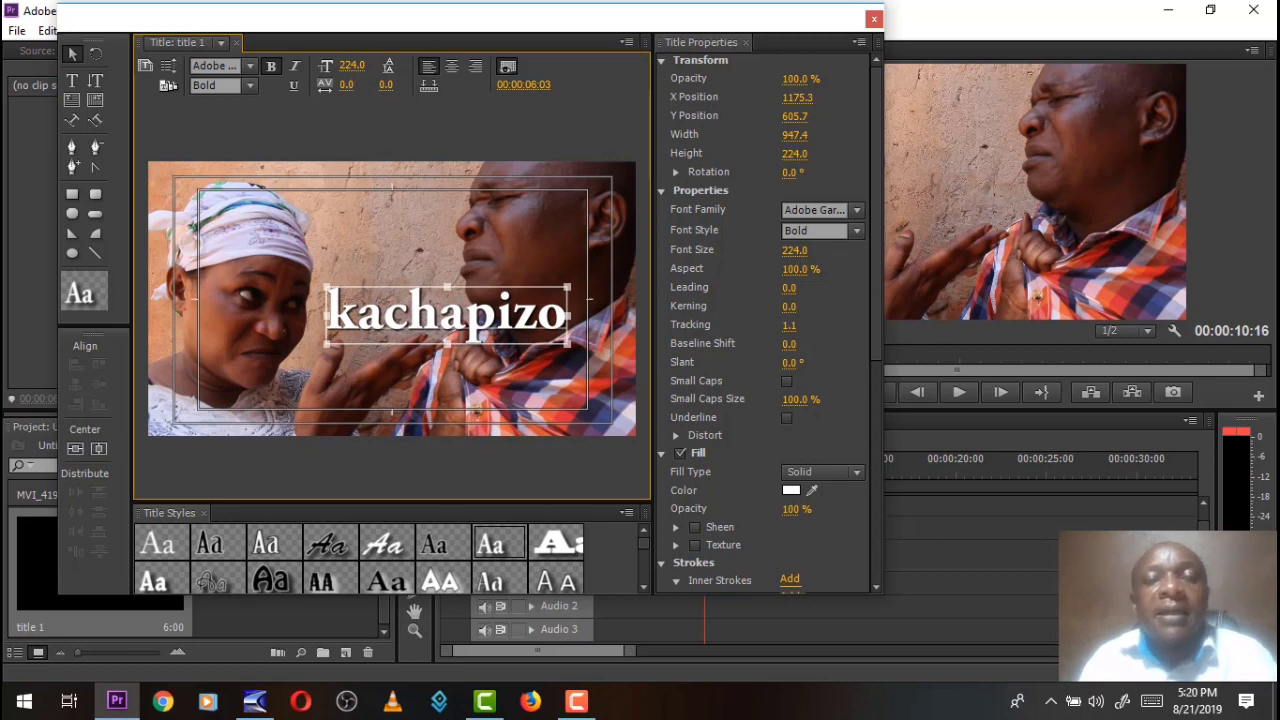
left_click_drag(346, 84, 402, 85)
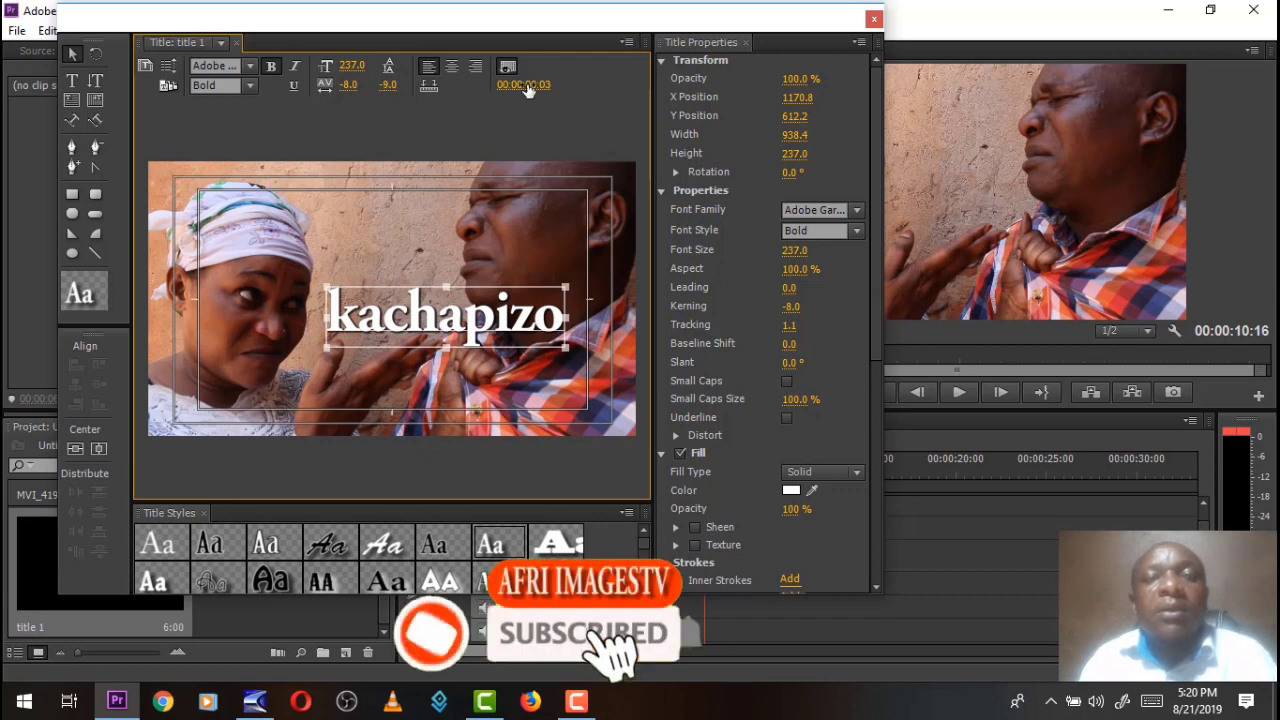
left_click_drag(390, 85, 388, 85)
Set the background video timecode to 00:00:06:01 and move the title text to about X 1000.9, Y 685.9.
left_click_drag(523, 84, 512, 84)
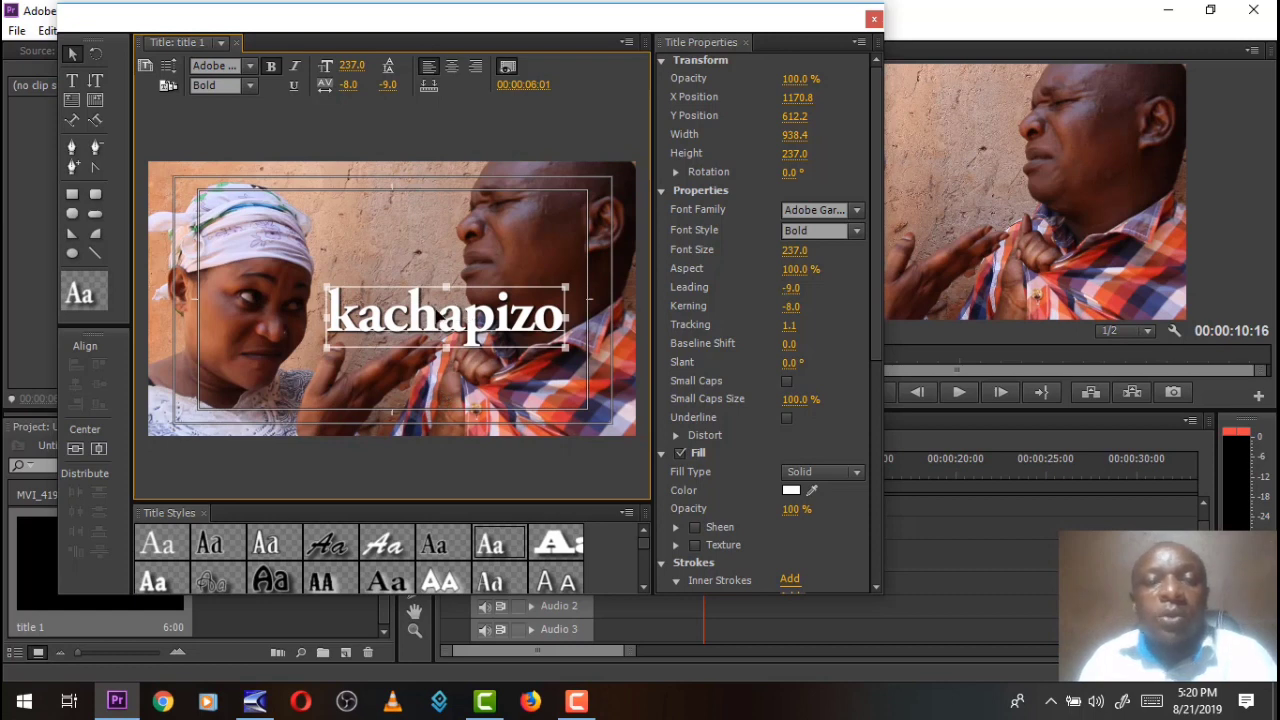
left_click_drag(445, 315, 403, 340)
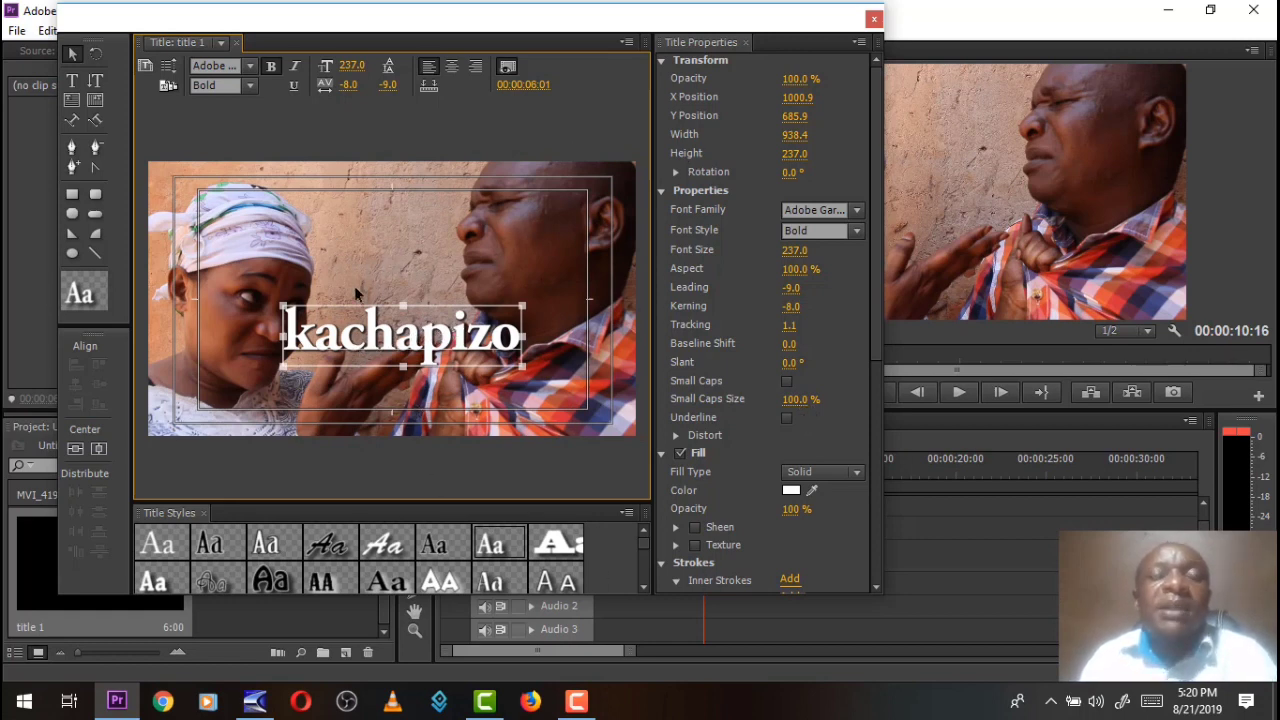
Try regular, italic and underlined formatting on the title text, and restore bold.
left_click(272, 68)
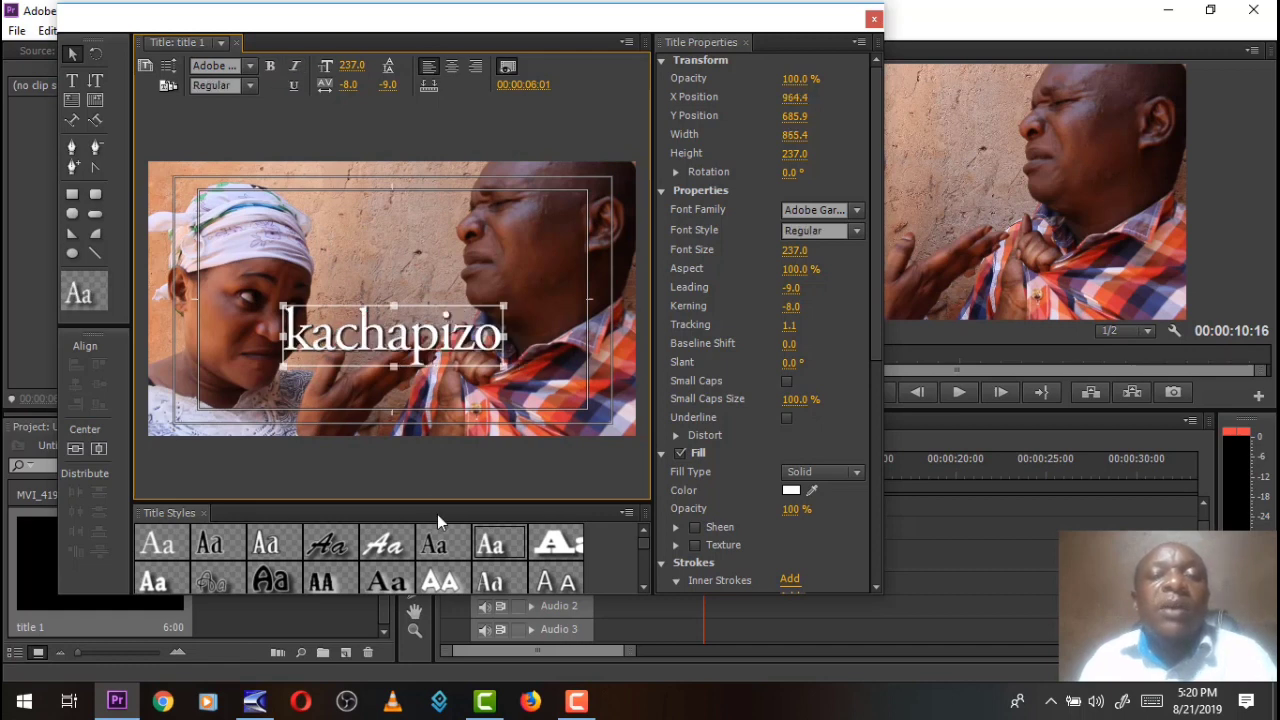
left_click(294, 64)
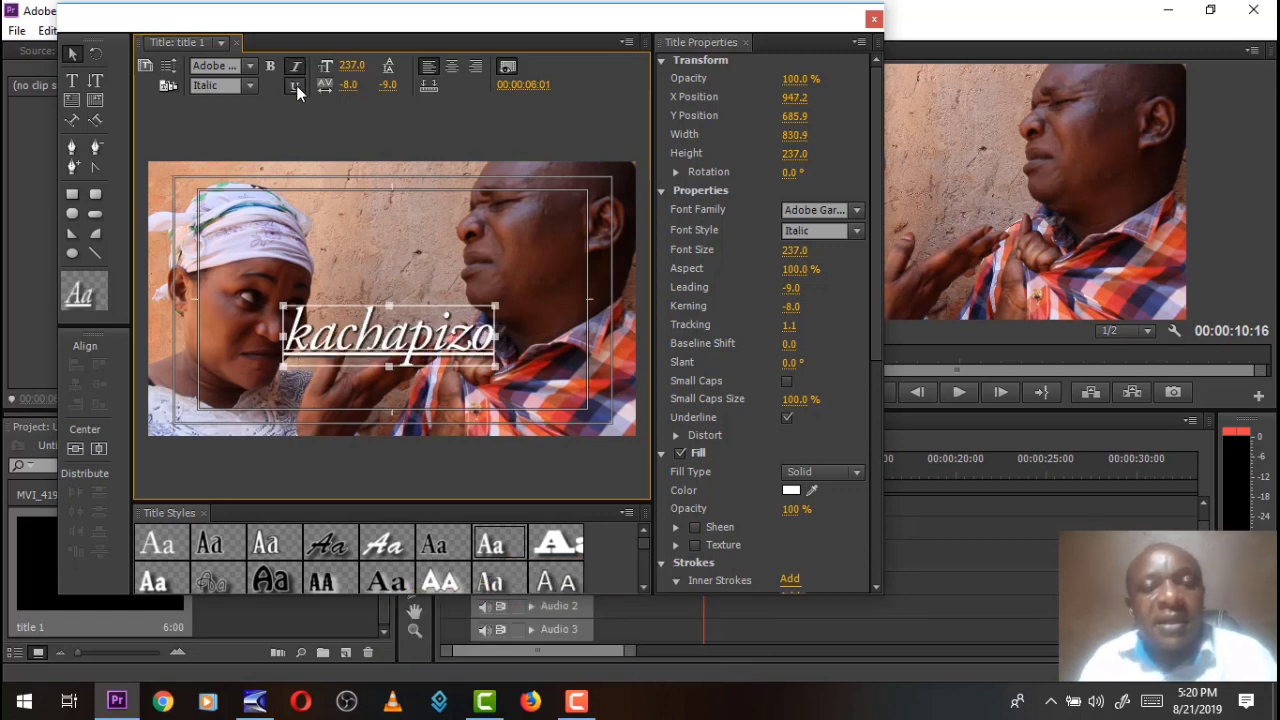
left_click(296, 85)
left_click(296, 70)
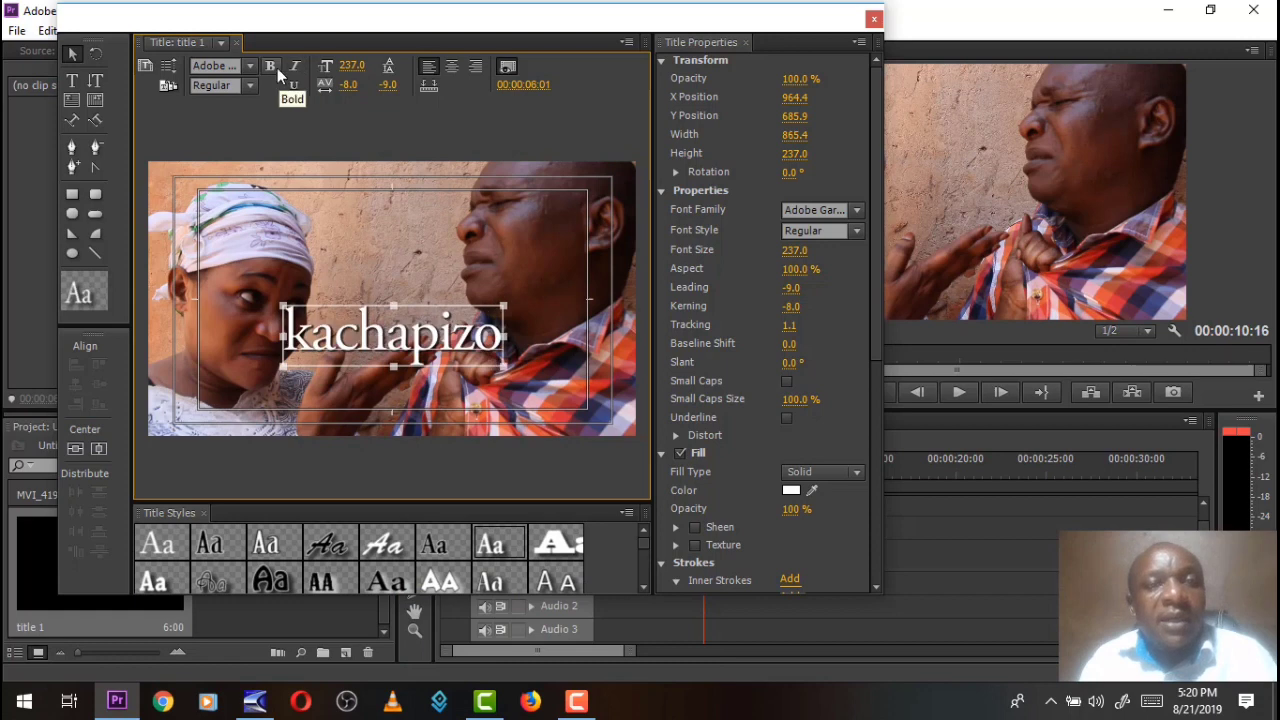
left_click(271, 66)
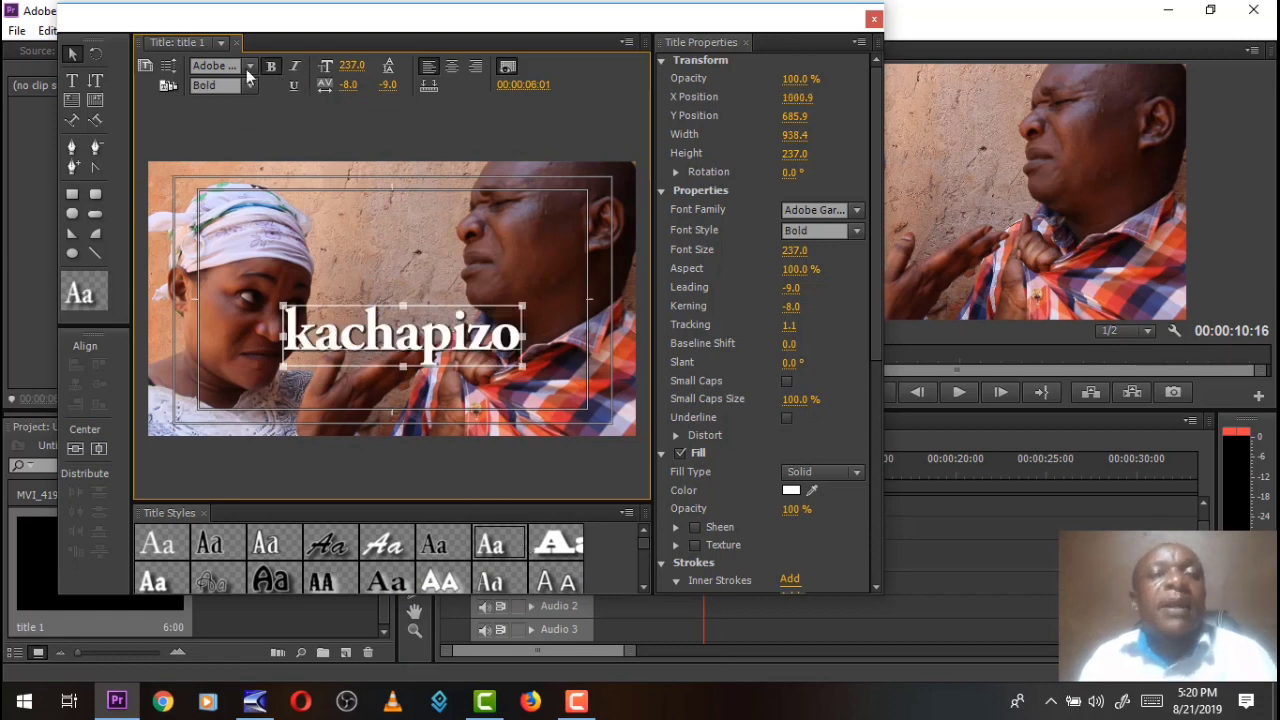
left_click(251, 66)
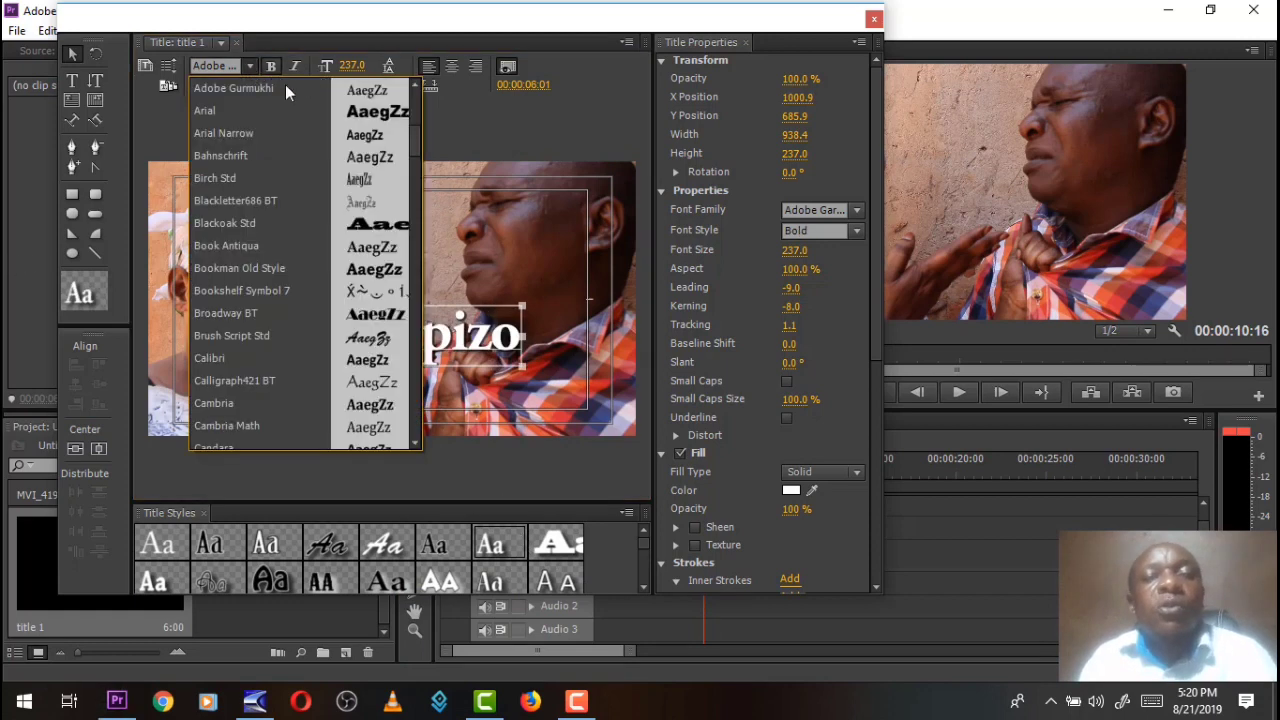
left_click(531, 151)
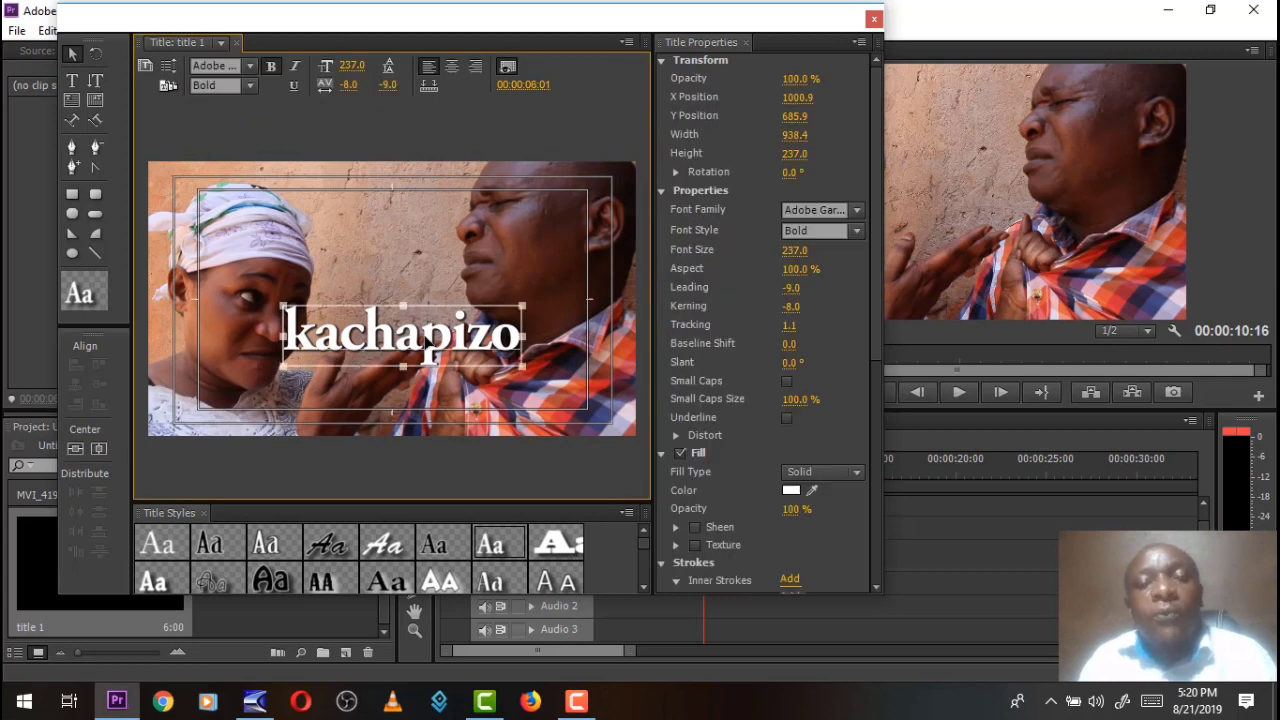
left_click(249, 68)
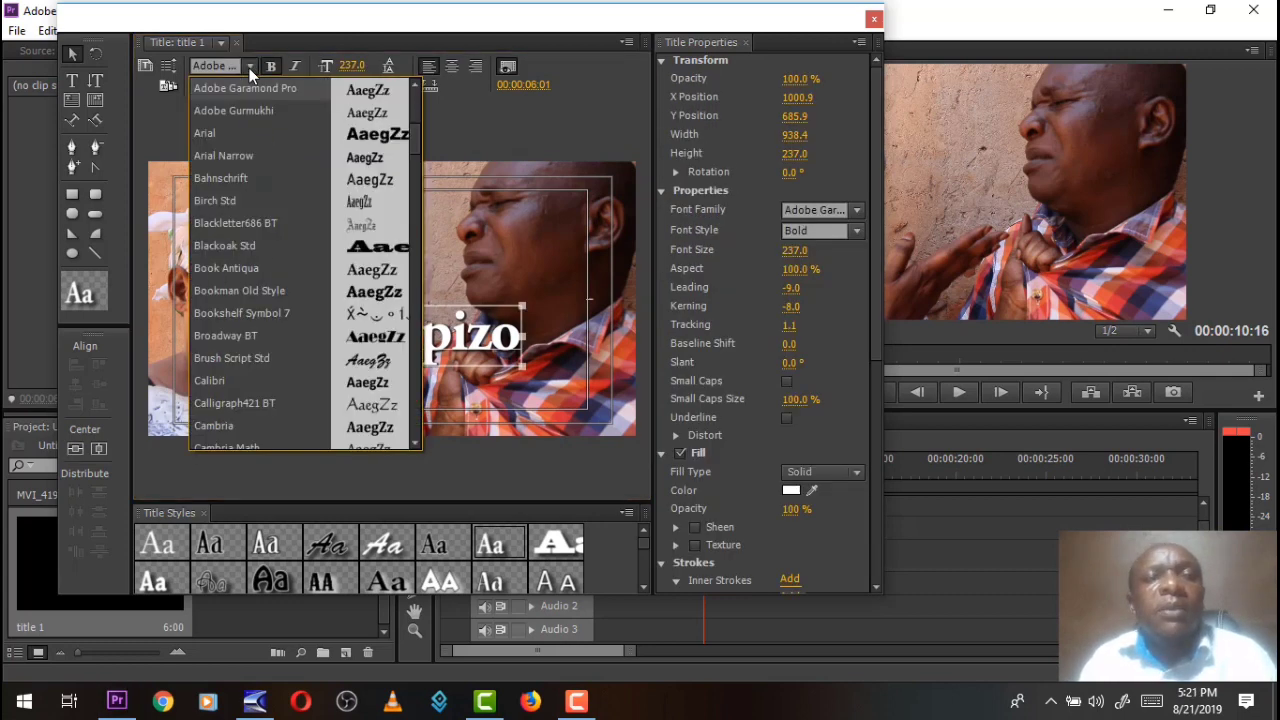
left_click(516, 120)
left_click(459, 339)
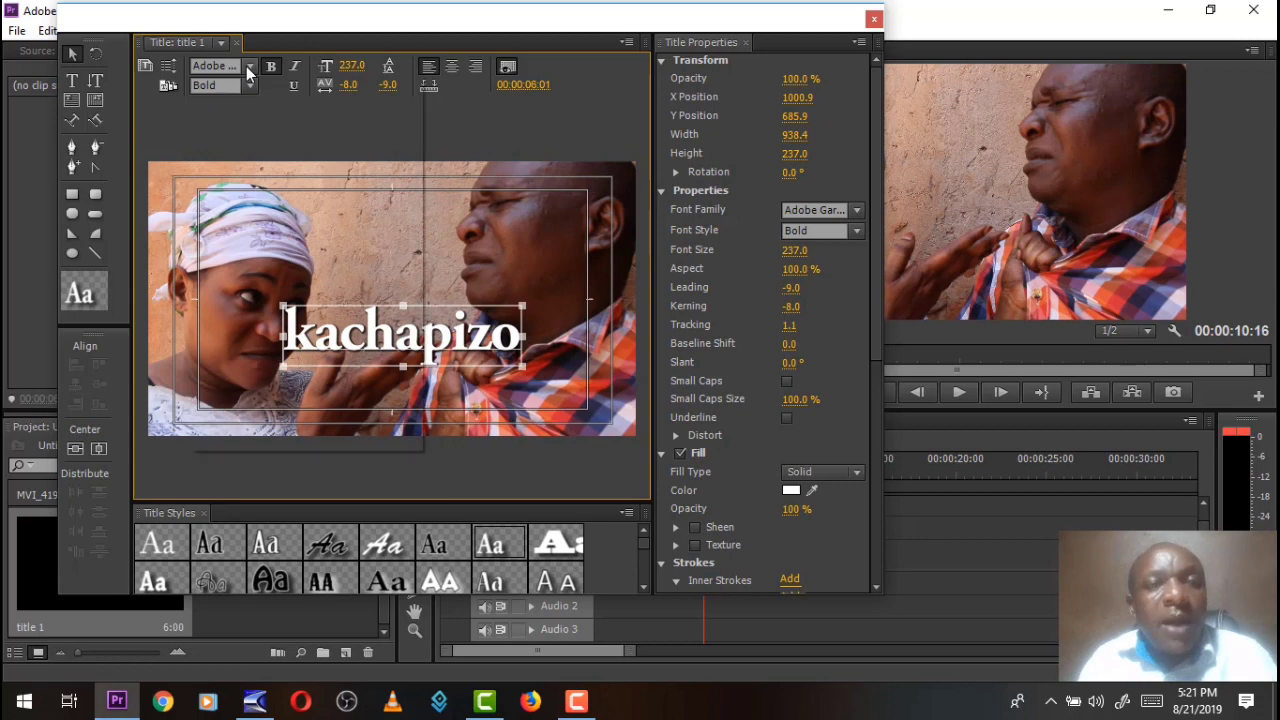
Change the title text's font to Times New Roman.
left_click(246, 66)
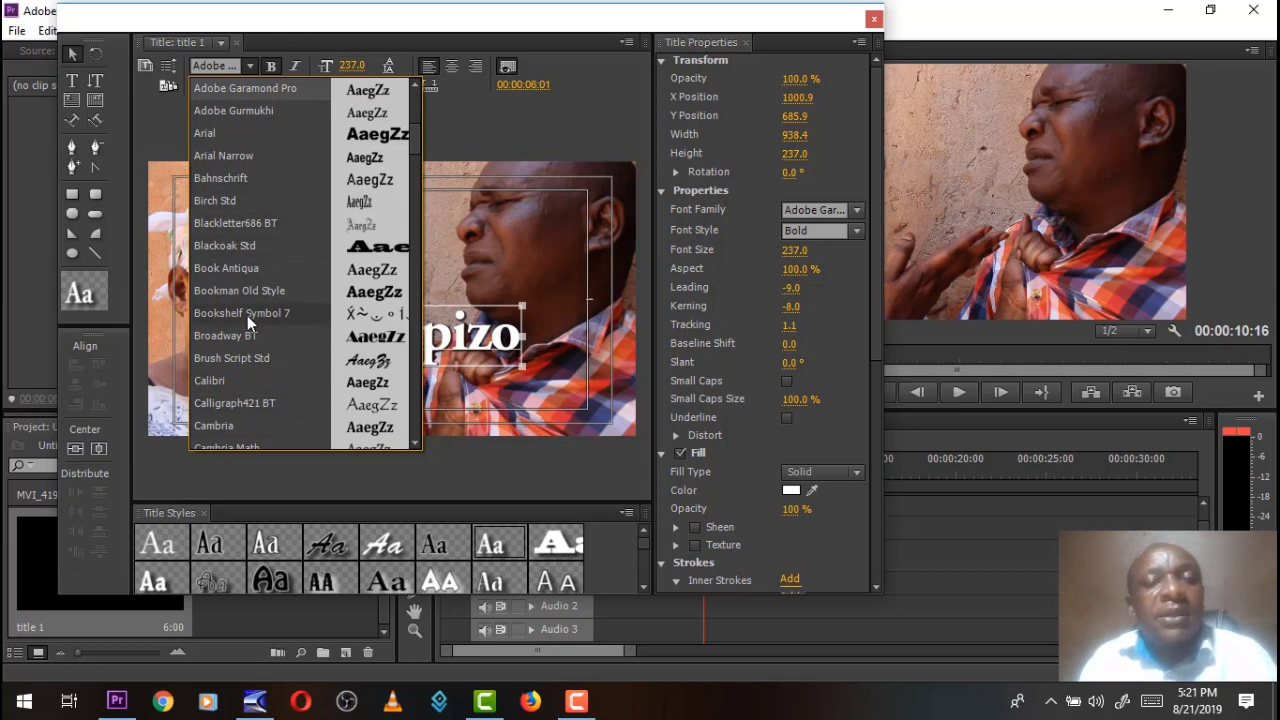
left_click_drag(414, 141, 421, 224)
left_click(412, 264)
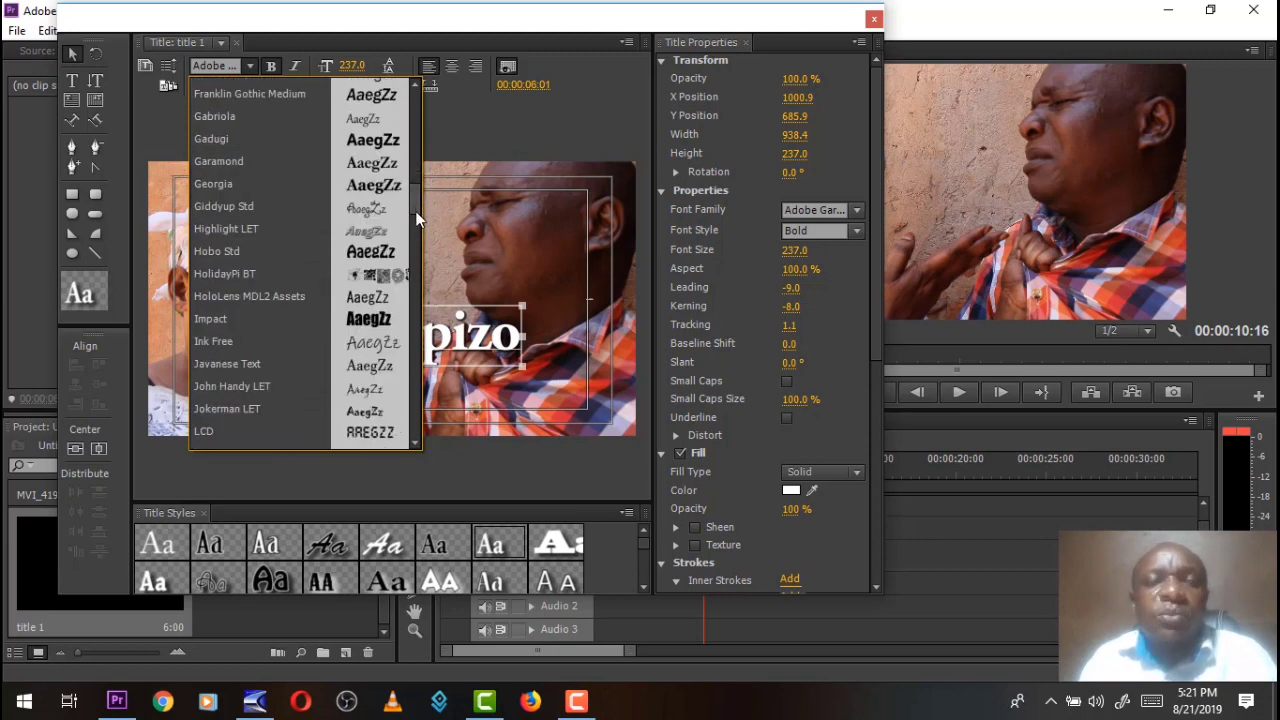
scroll(413, 287, "down", 3)
scroll(413, 338, "down", 15)
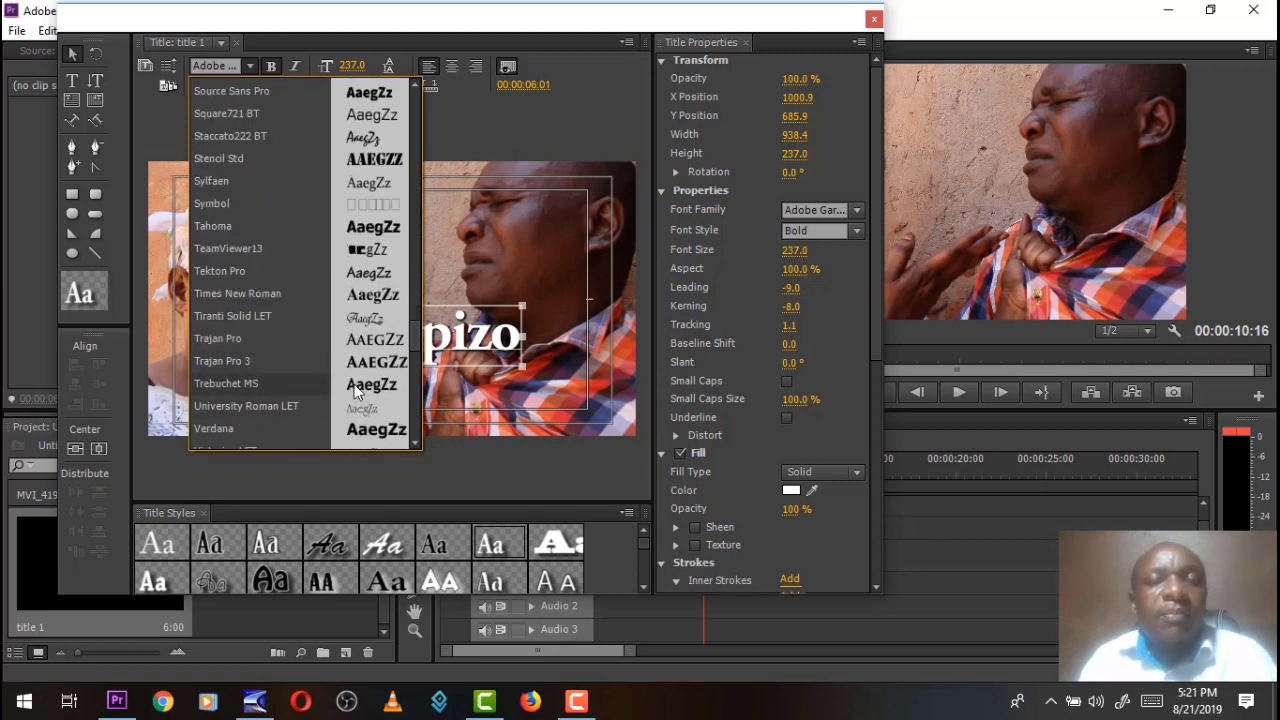
left_click(273, 297)
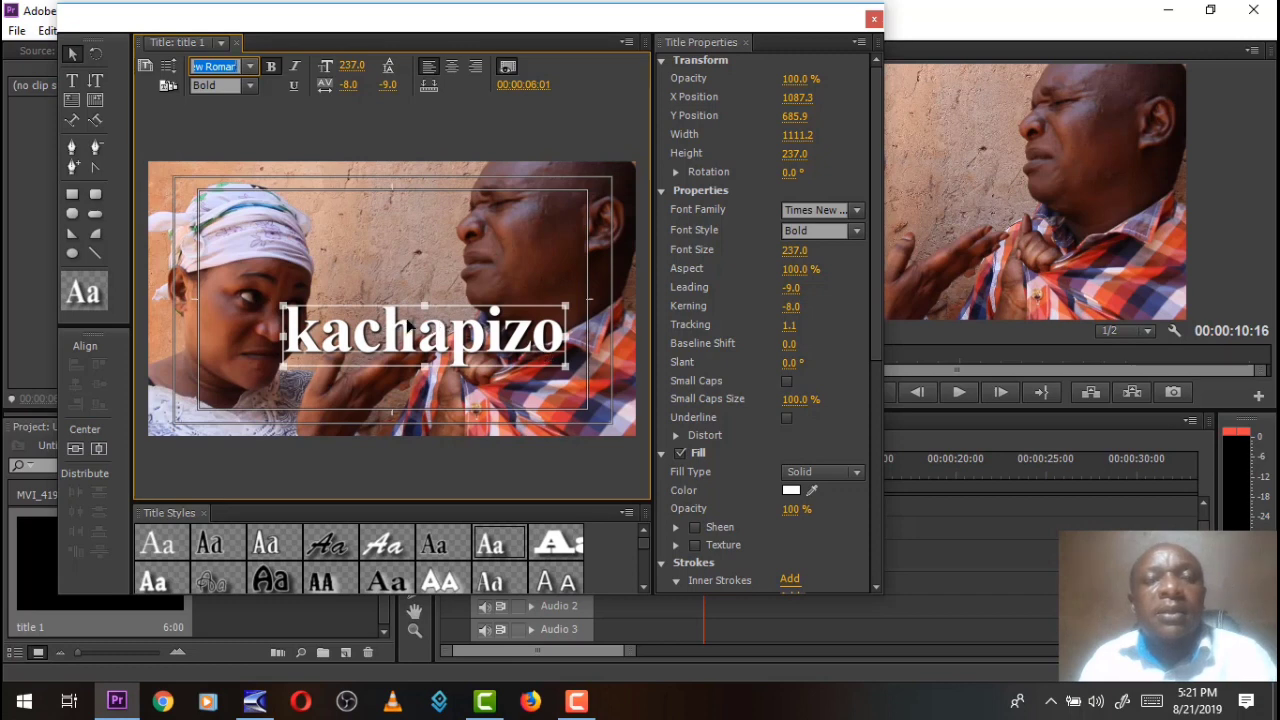
Browse the available fonts and change the title text's font to Blackoak Std.
left_click(249, 67)
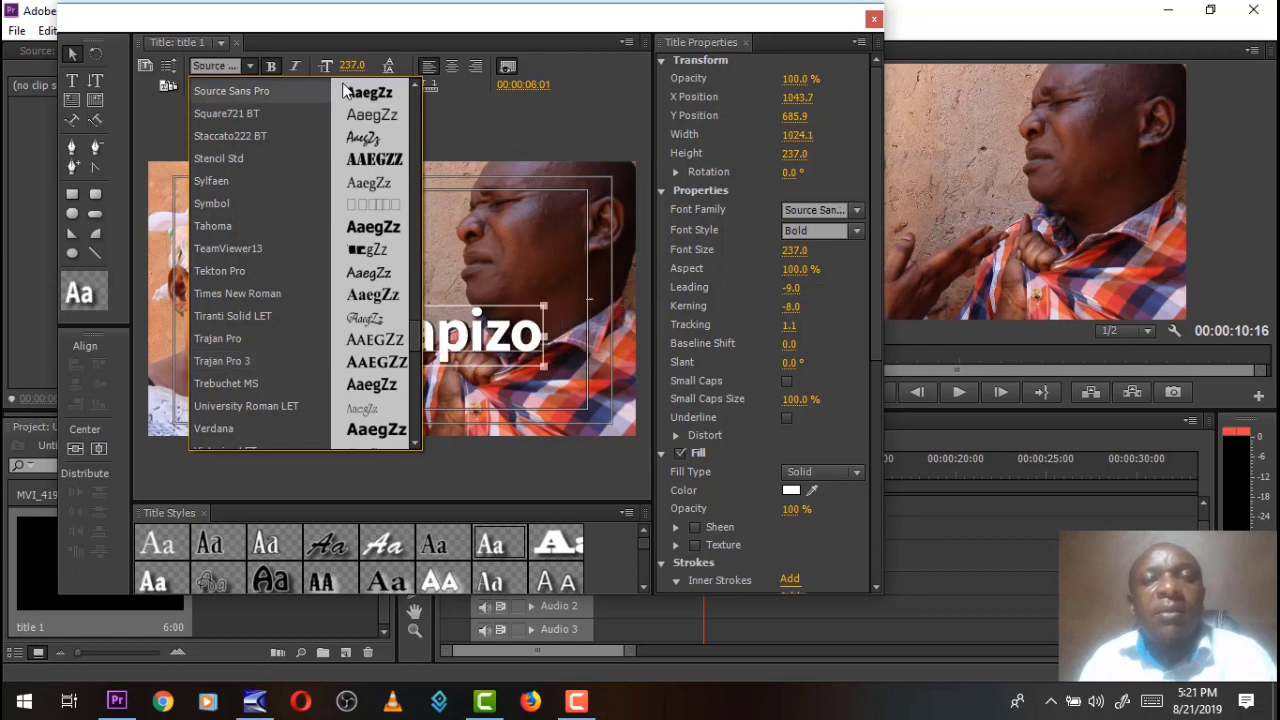
scroll(420, 400, "down", 1)
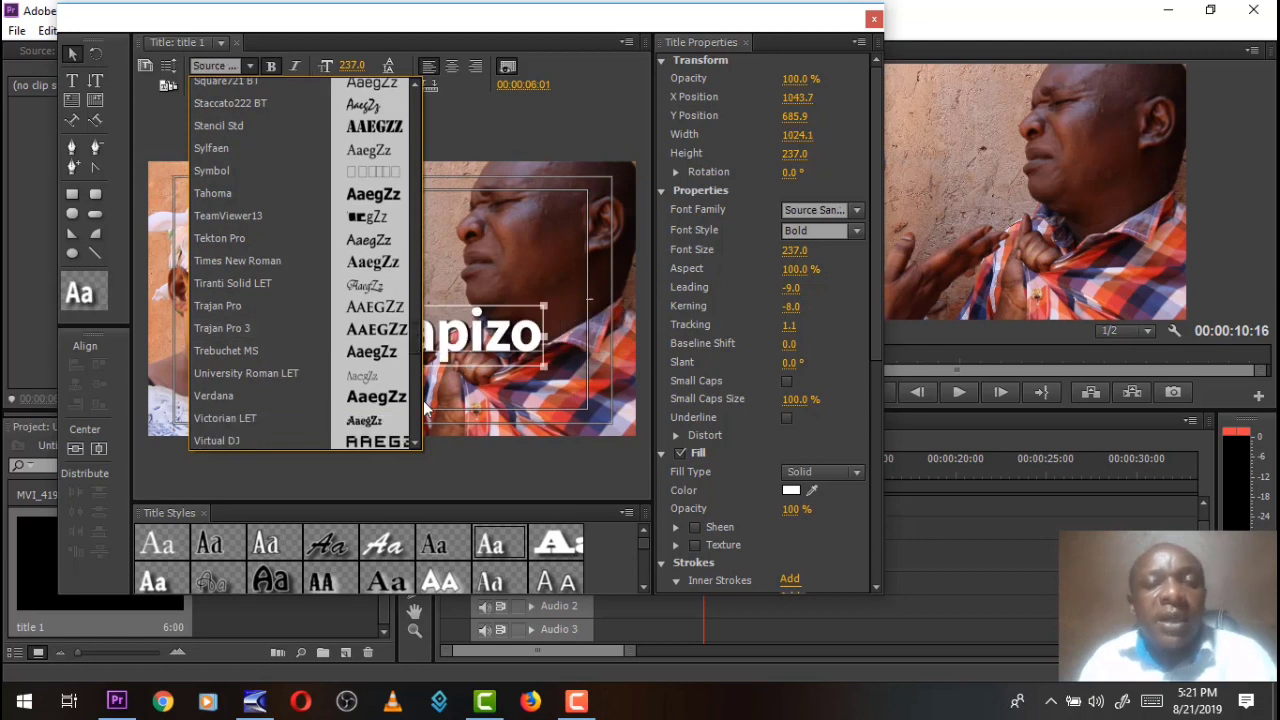
scroll(425, 425, "down", 3)
scroll(364, 317, "down", 5)
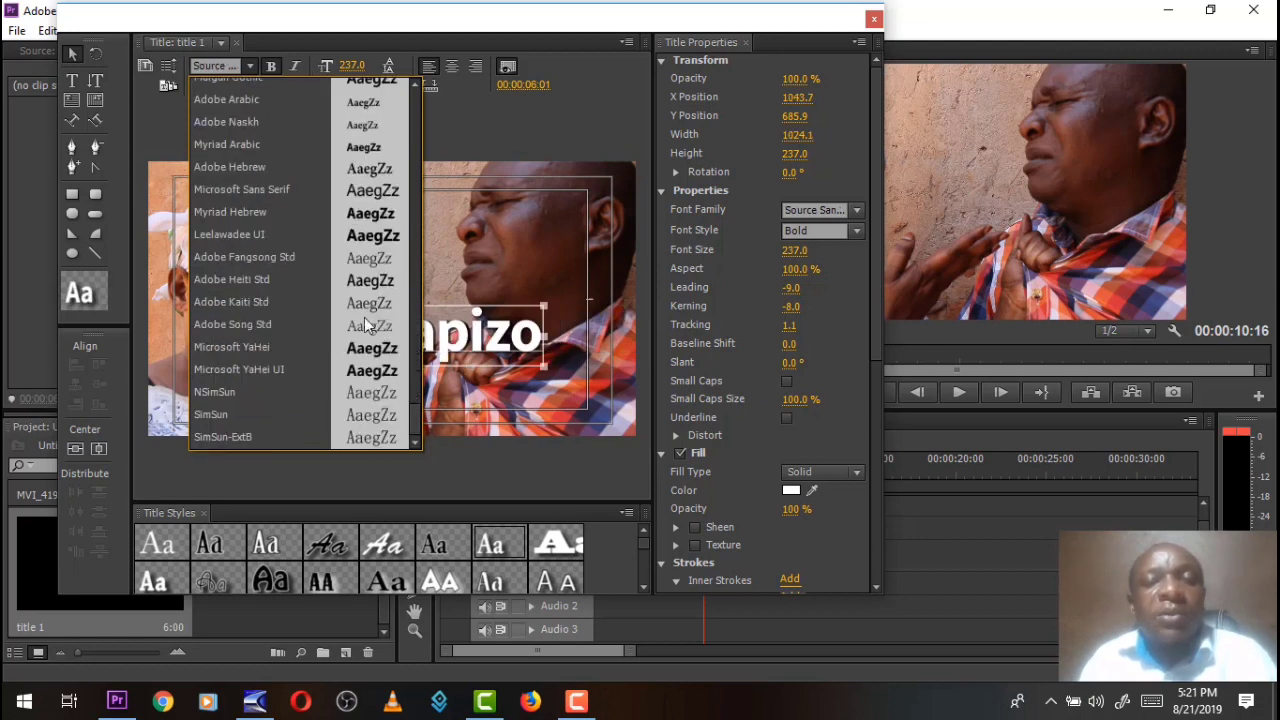
left_click_drag(406, 418, 412, 146)
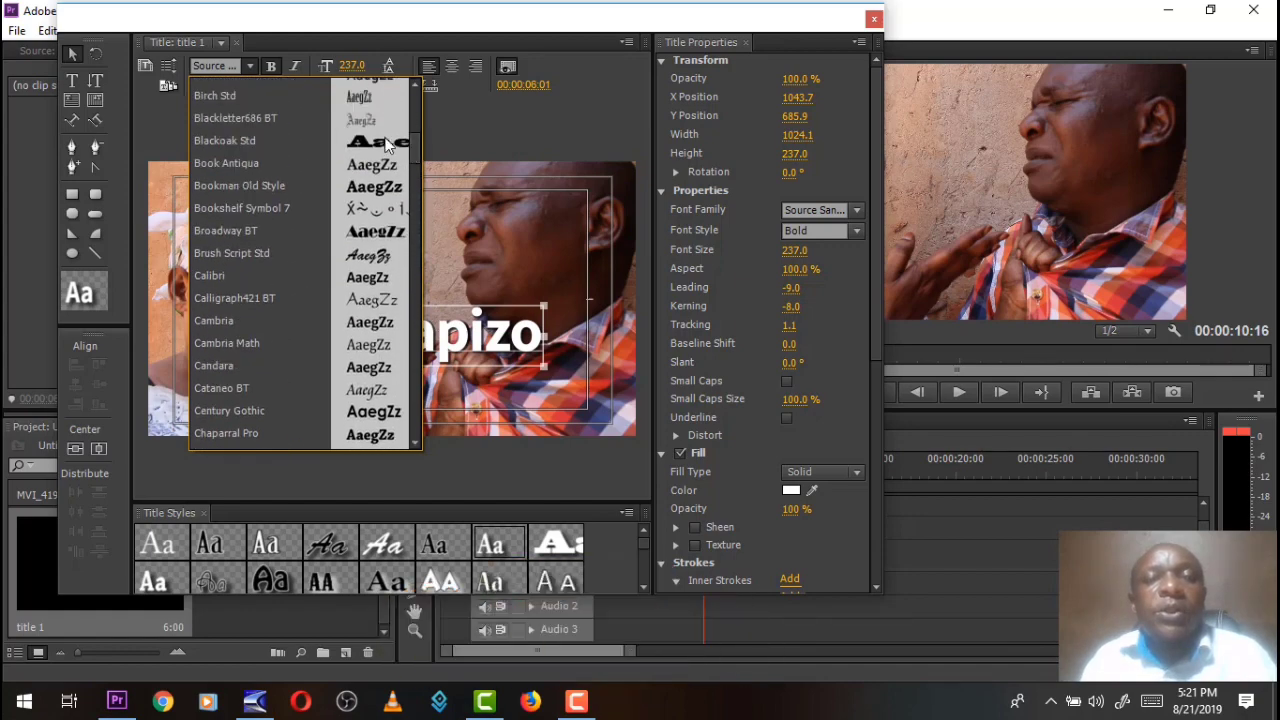
left_click(382, 140)
left_click(519, 146)
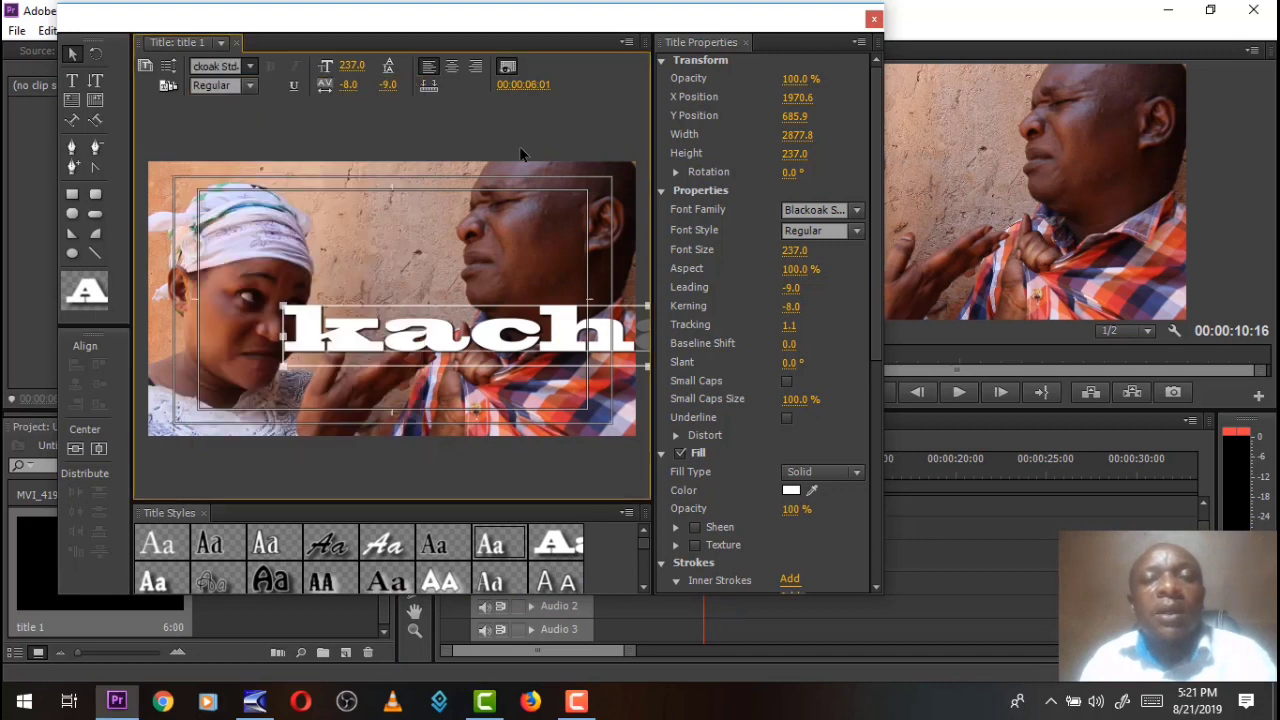
left_click(320, 330)
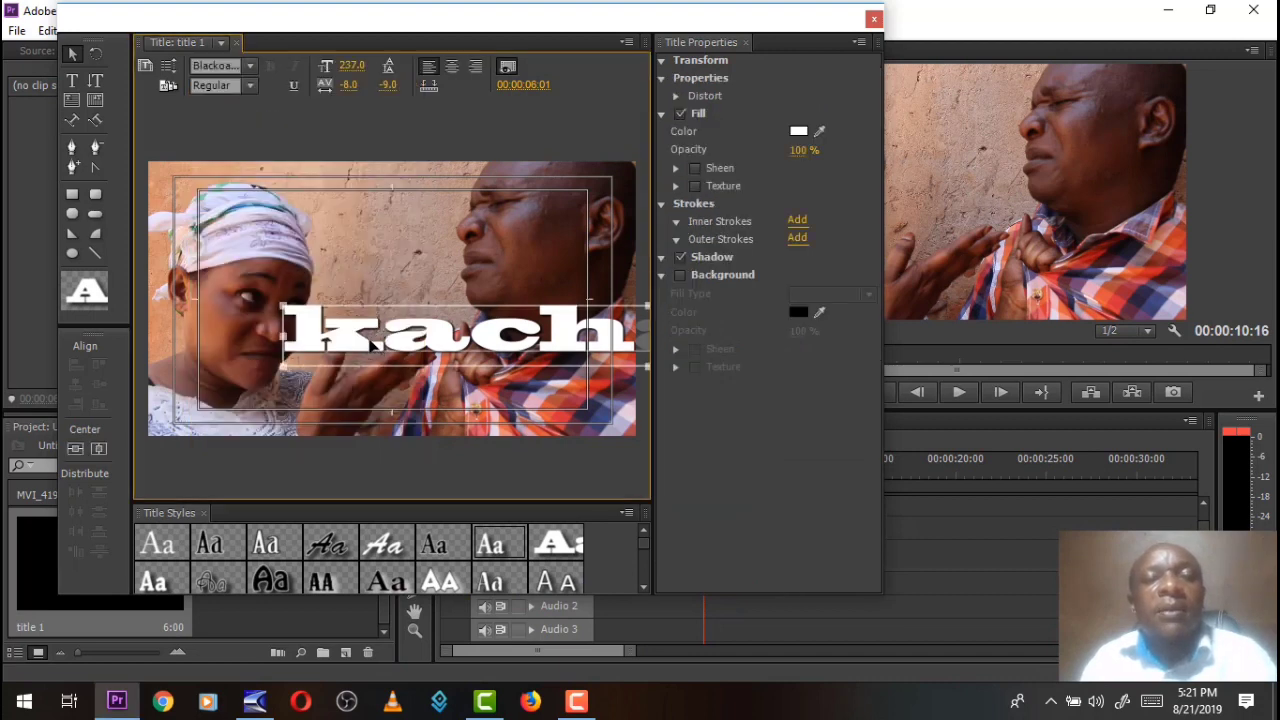
left_click(249, 66)
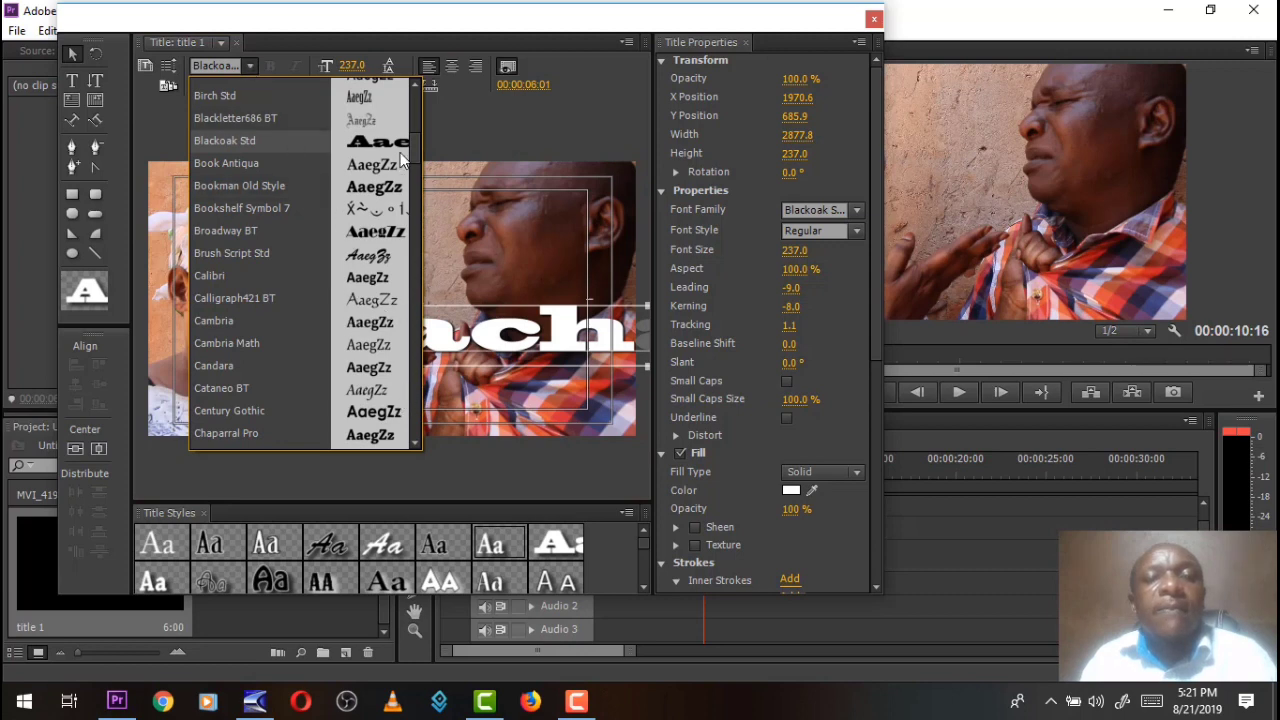
left_click(427, 124)
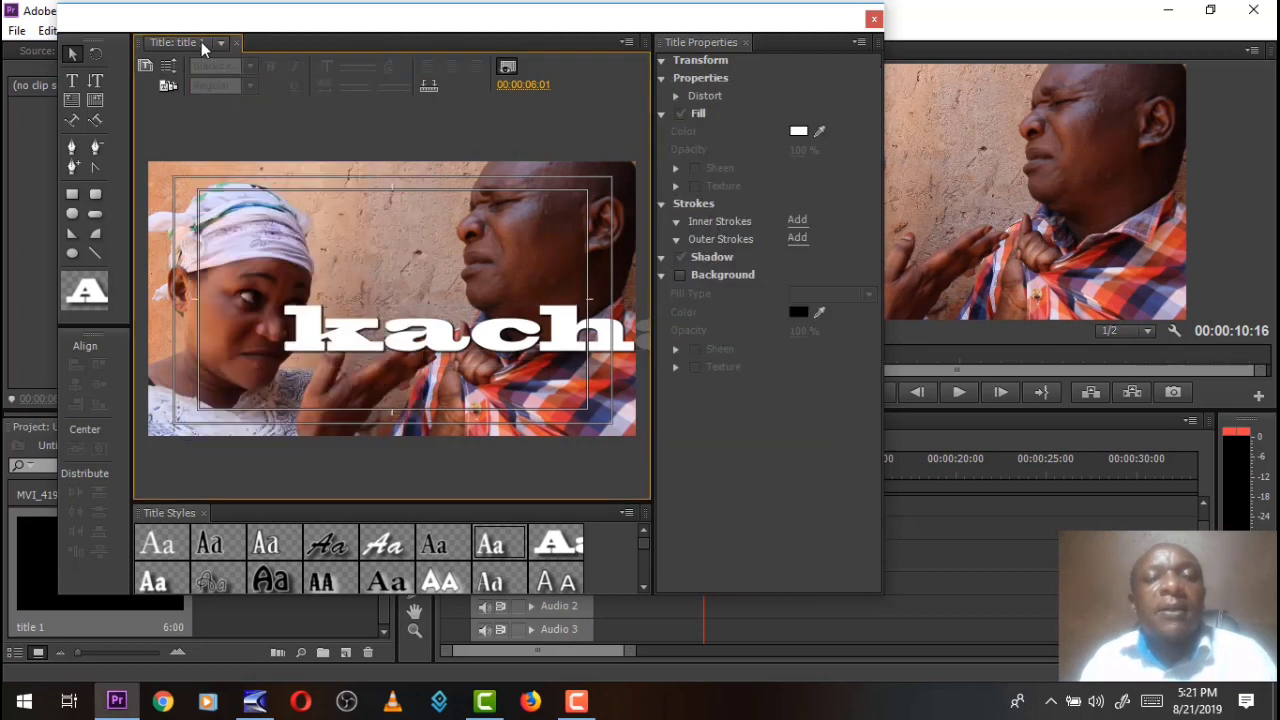
Change the title text's font from Blackoak Std to Times New Roman and make it bold.
left_click(320, 330)
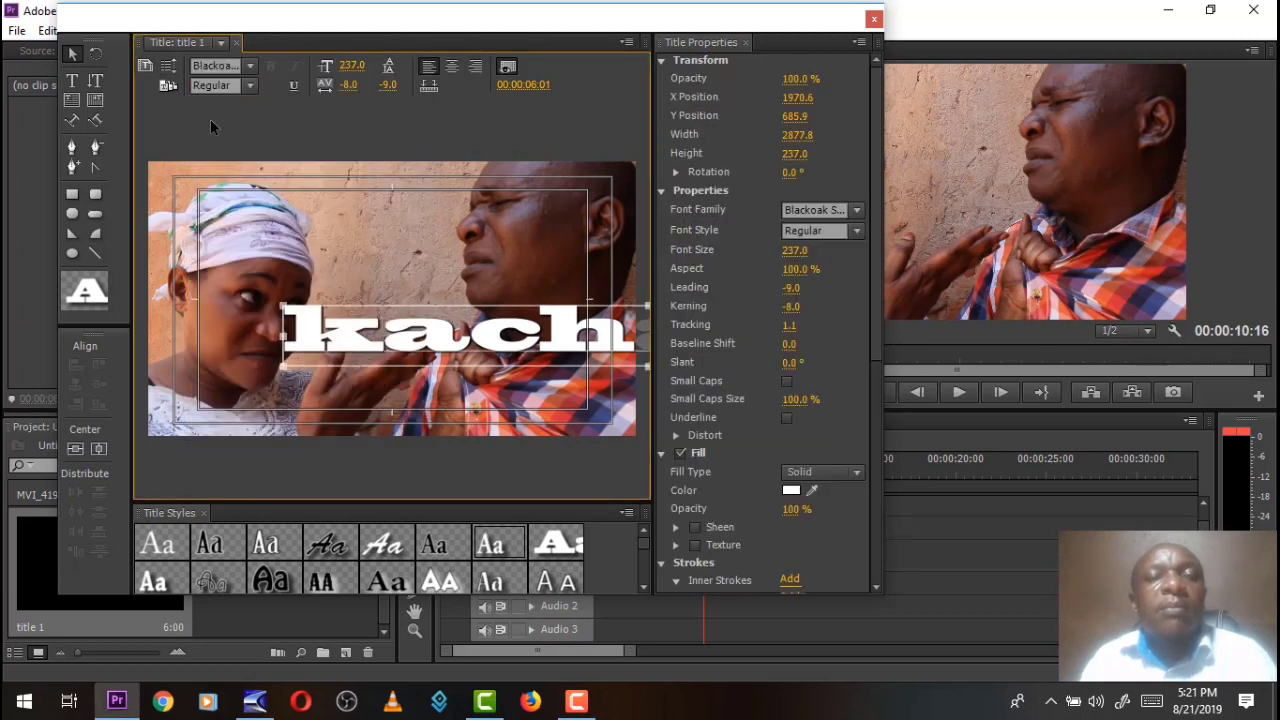
left_click(252, 65)
left_click_drag(415, 156, 427, 364)
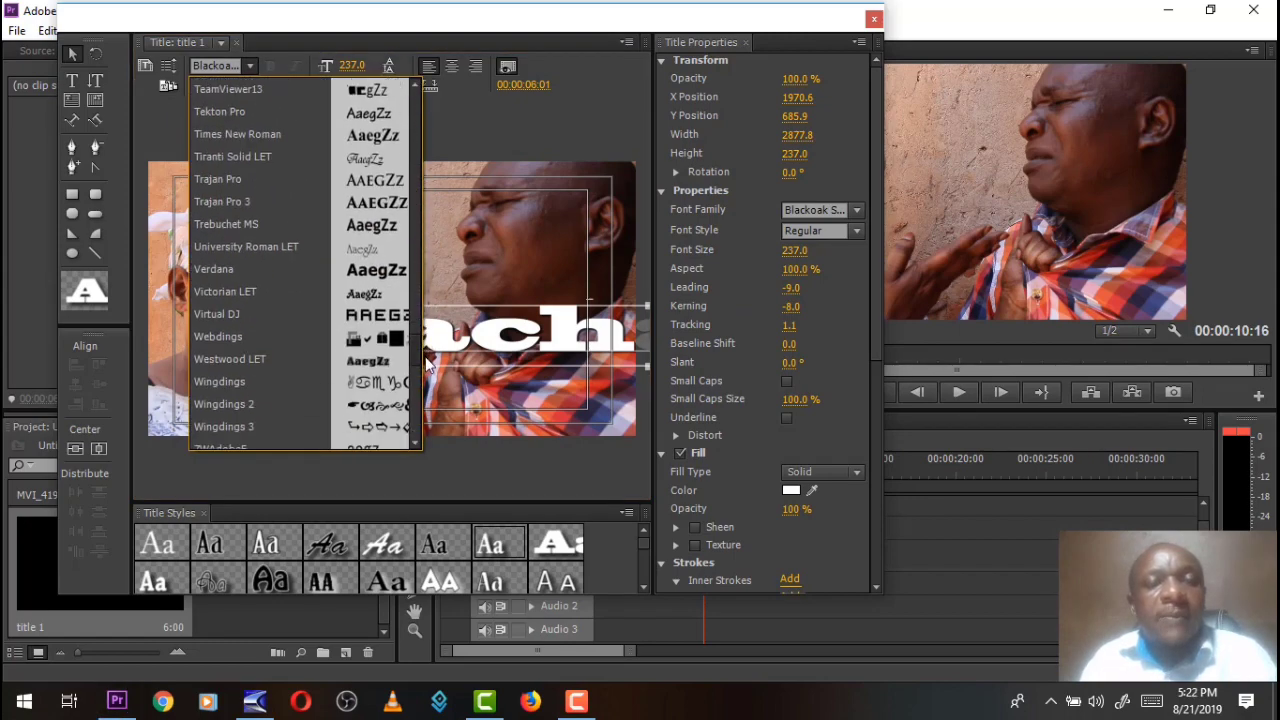
left_click(261, 136)
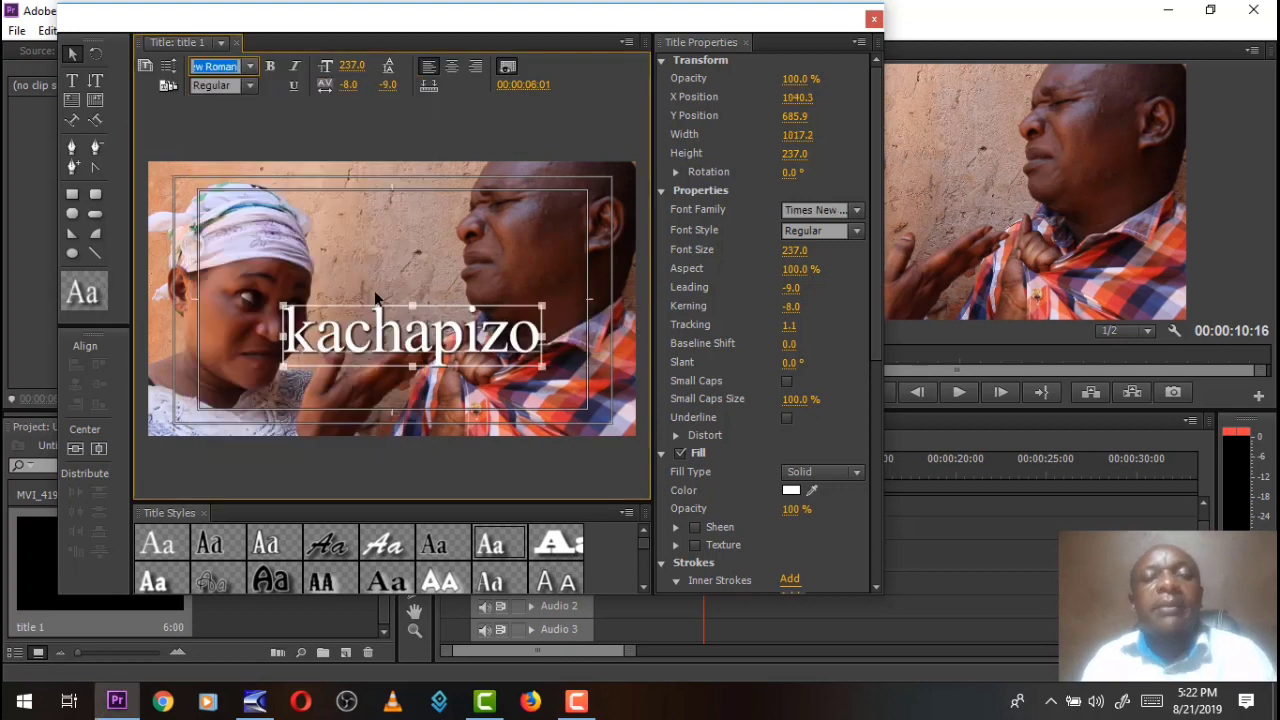
left_click(272, 66)
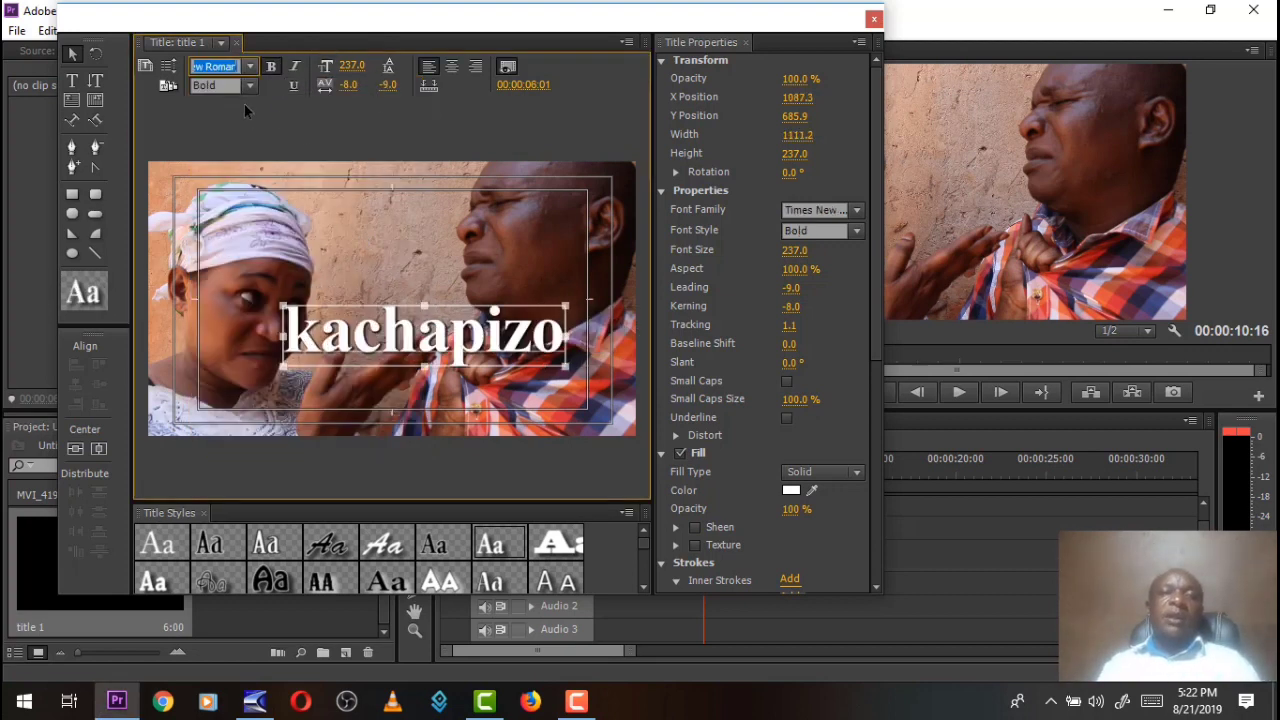
left_click(250, 86)
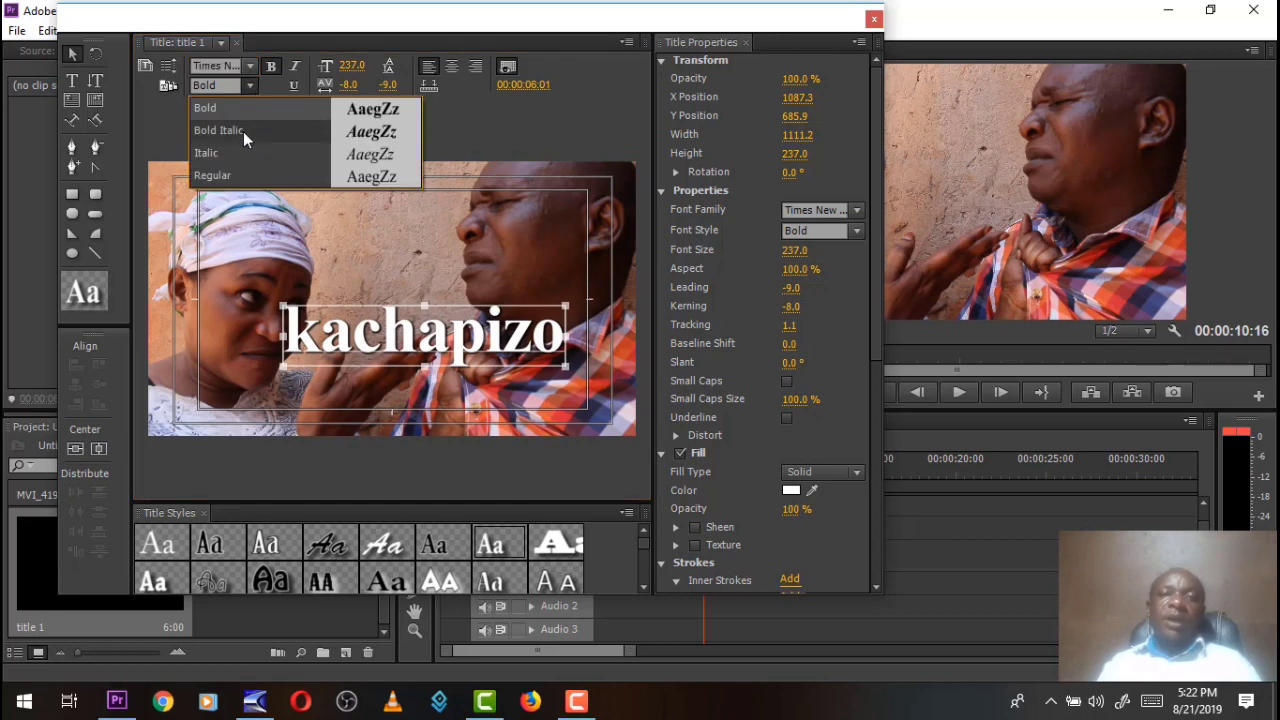
Move the title text up toward the centre of the frame, to about X 965.4, Y 568.0.
left_click(466, 393)
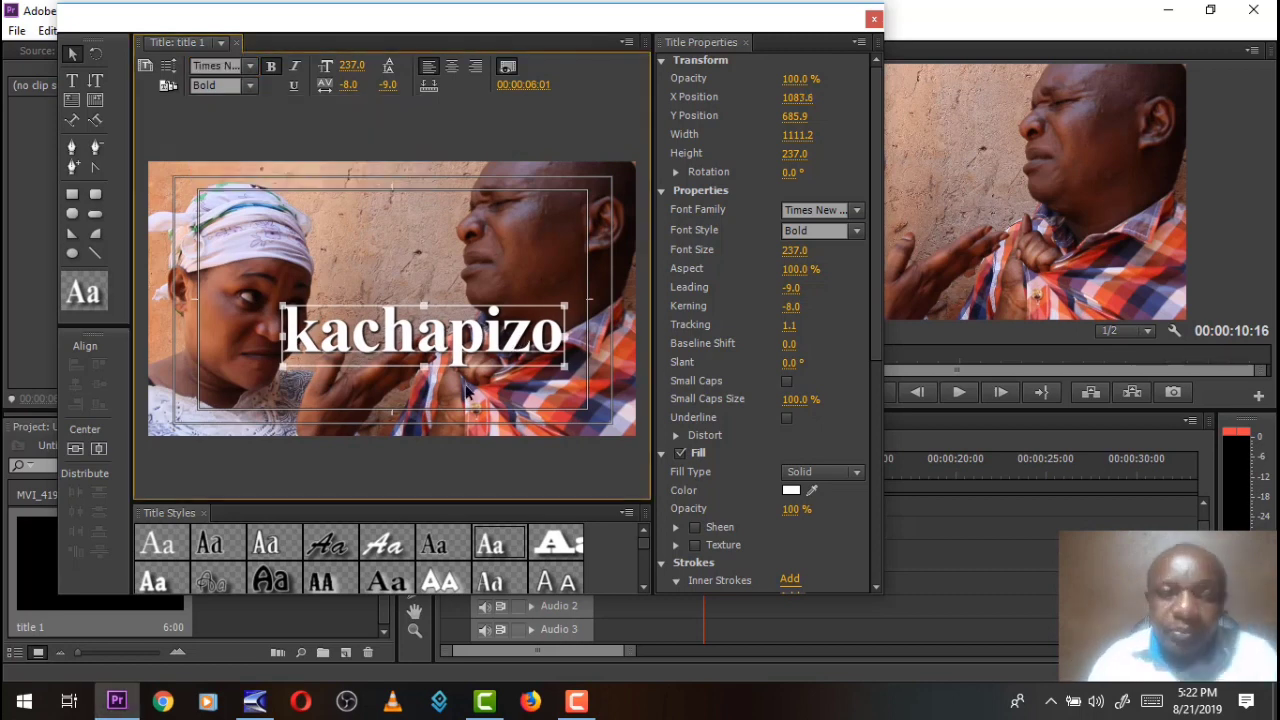
left_click_drag(410, 346, 400, 312)
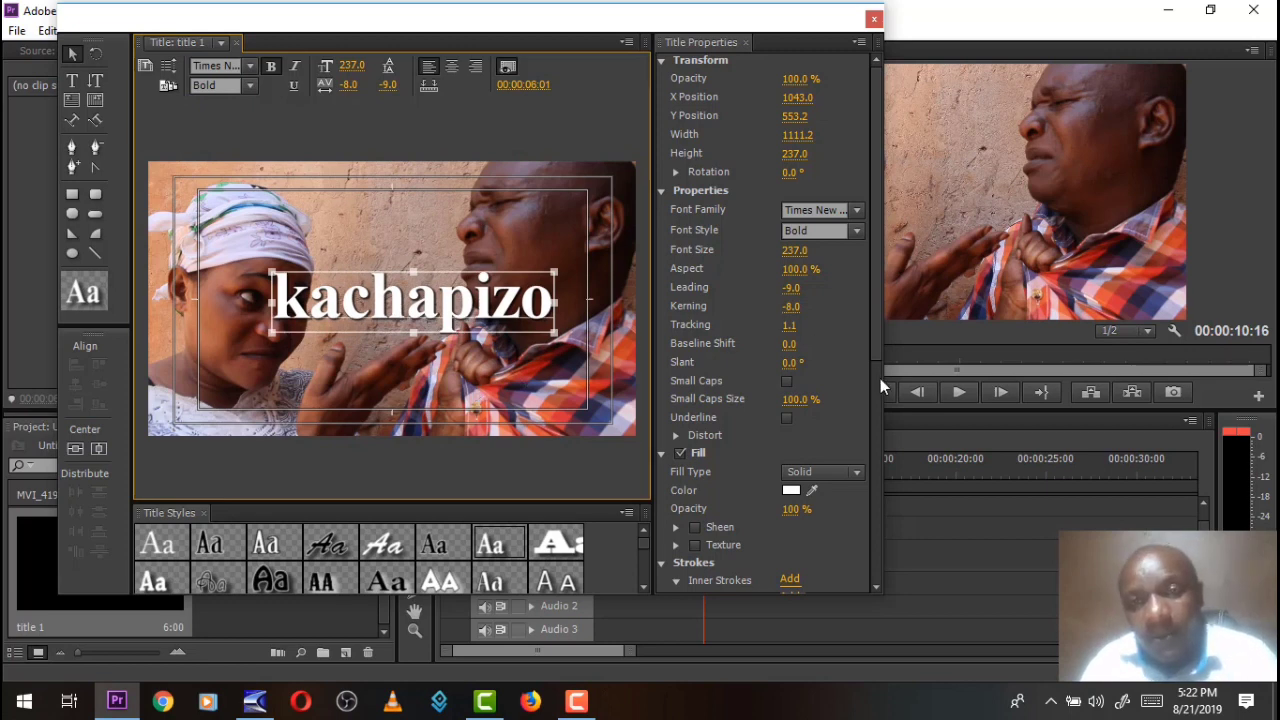
left_click_drag(426, 318, 406, 322)
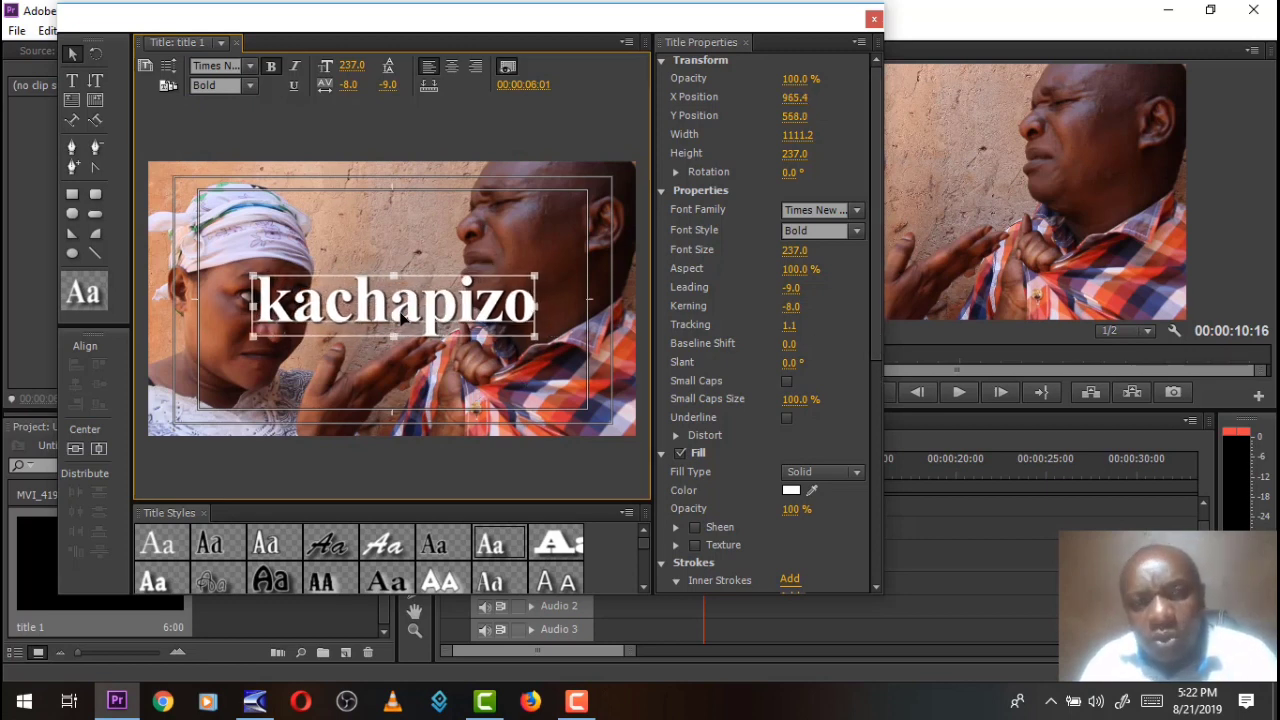
left_click_drag(876, 333, 880, 397)
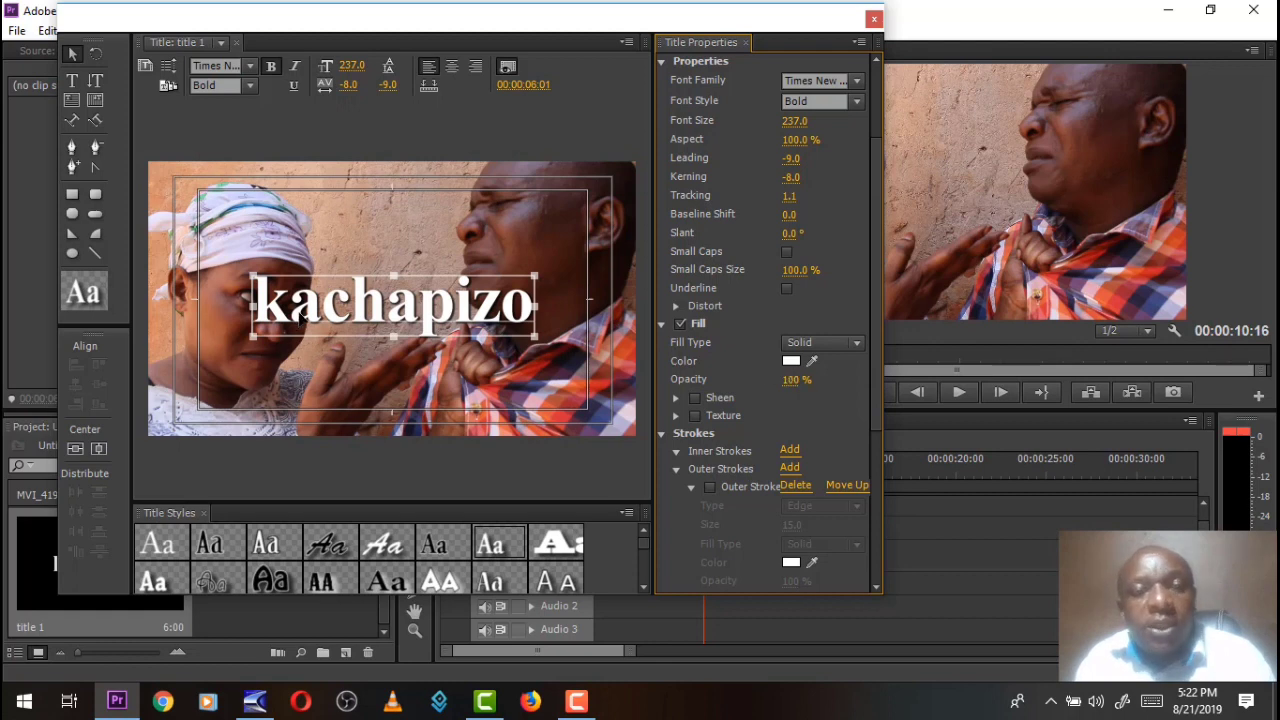
left_click(303, 312)
left_click(71, 80)
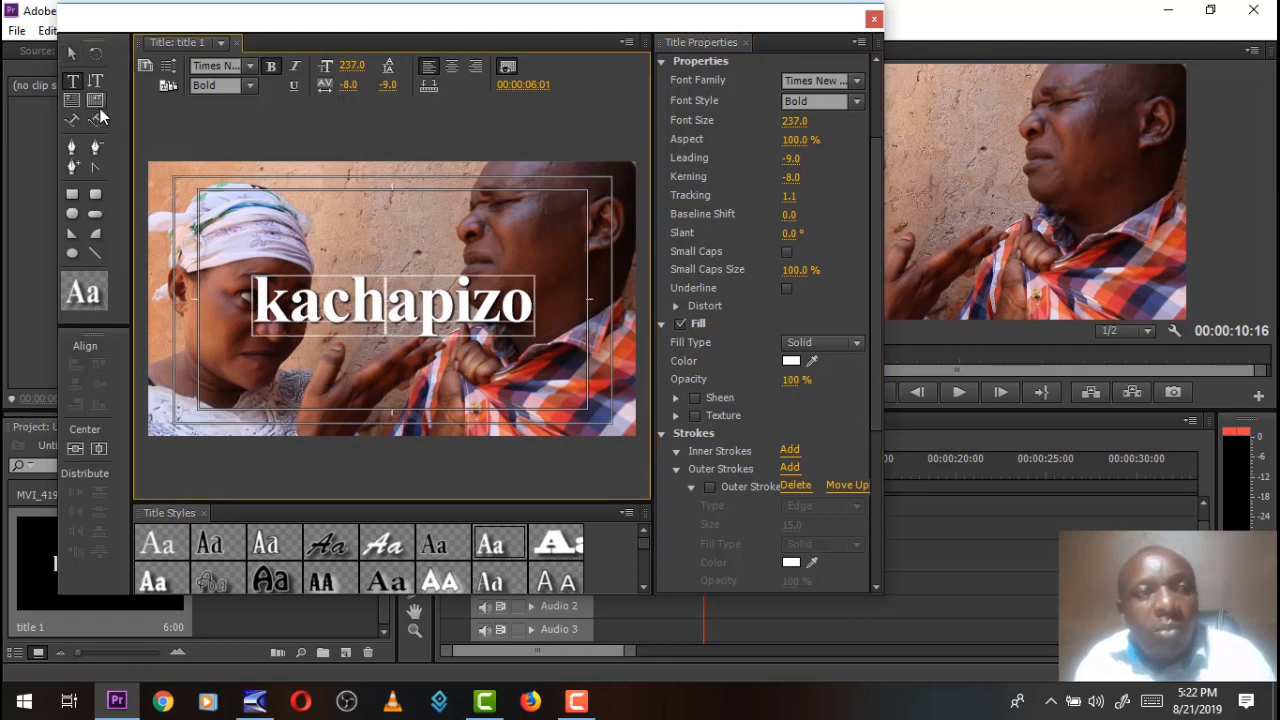
left_click(71, 52)
left_click(385, 285)
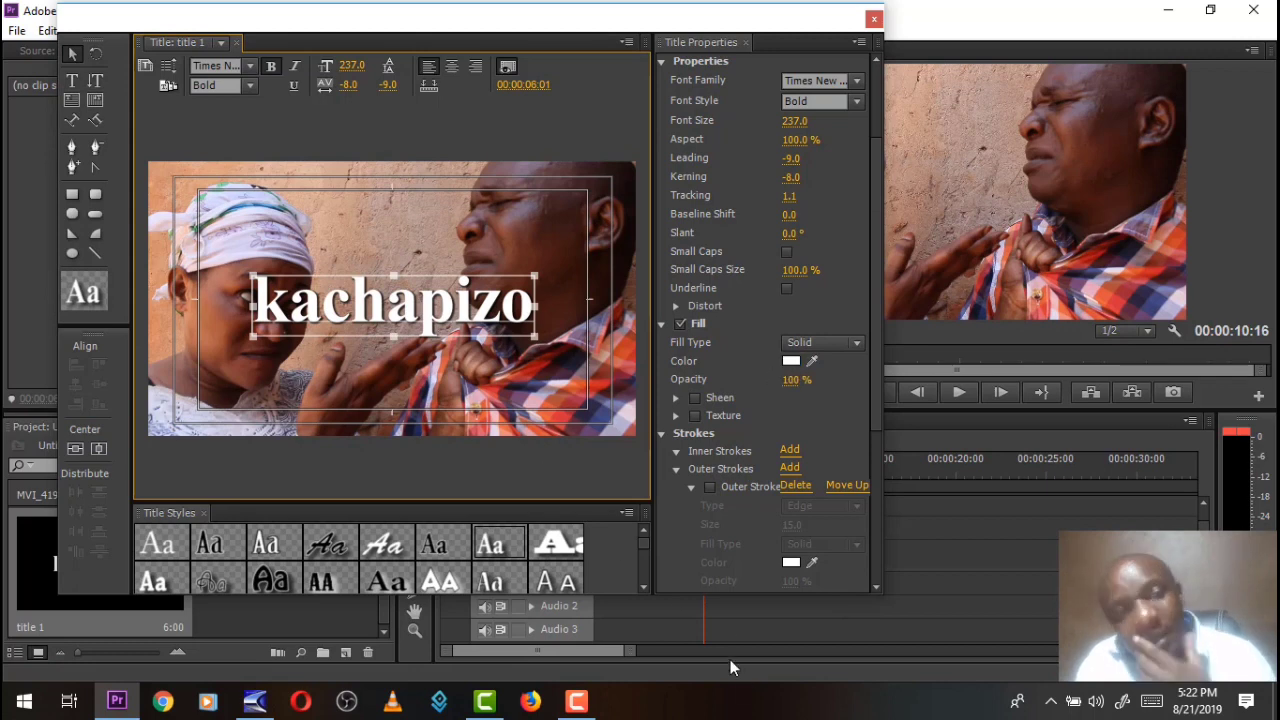
Try different fill colours for the title text by sampling the interface and the video image with the eyedropper.
left_click(812, 361)
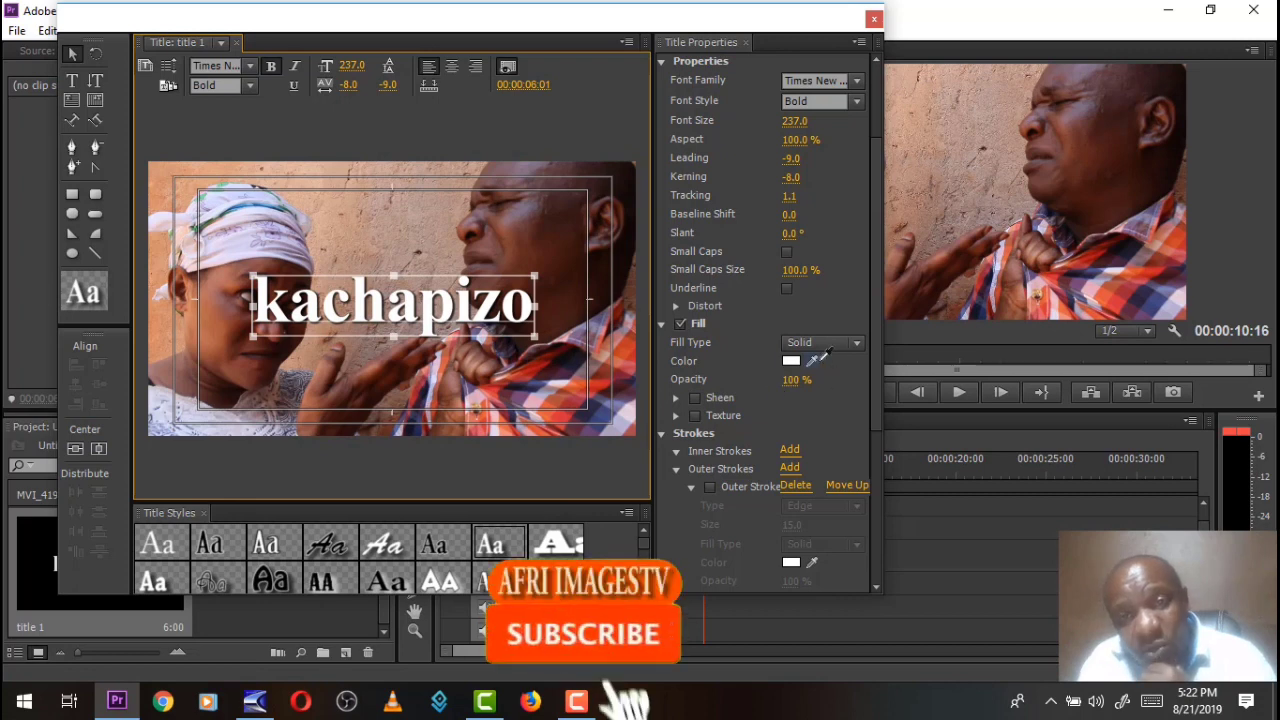
left_click(843, 451)
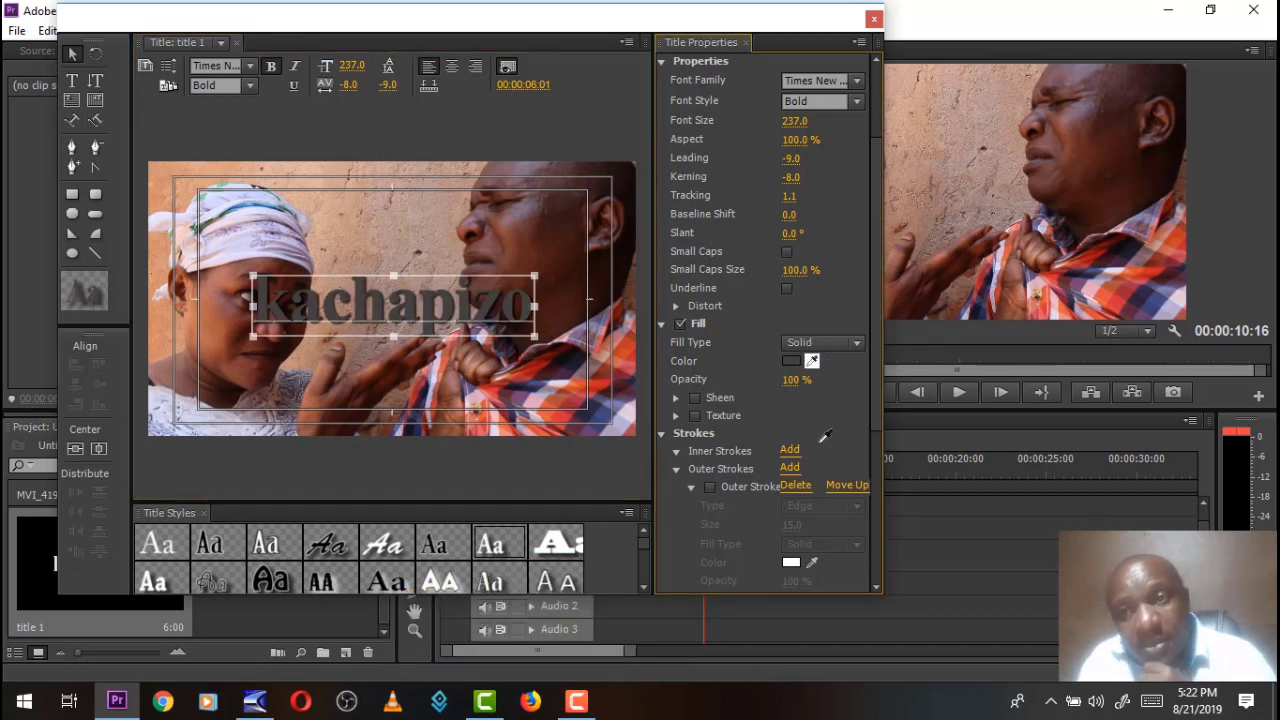
left_click_drag(1190, 225, 940, 148)
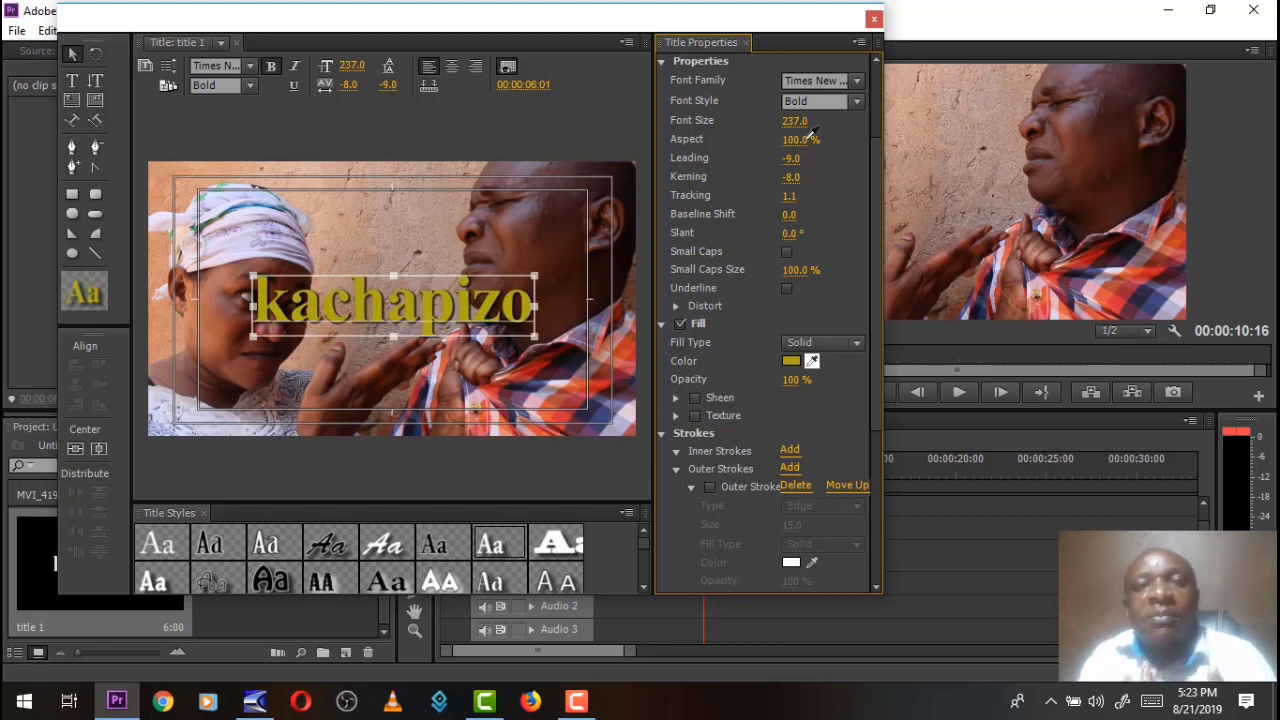
left_click_drag(812, 133, 1052, 103)
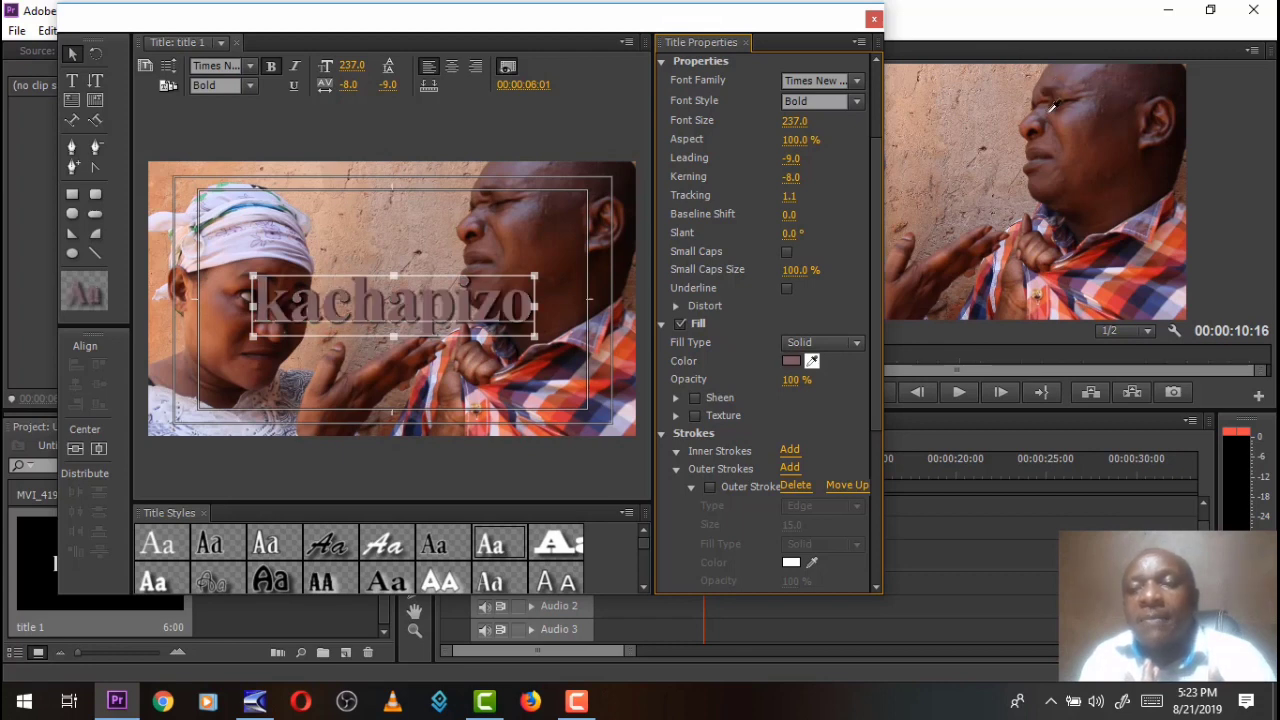
left_click_drag(1052, 108, 1238, 429)
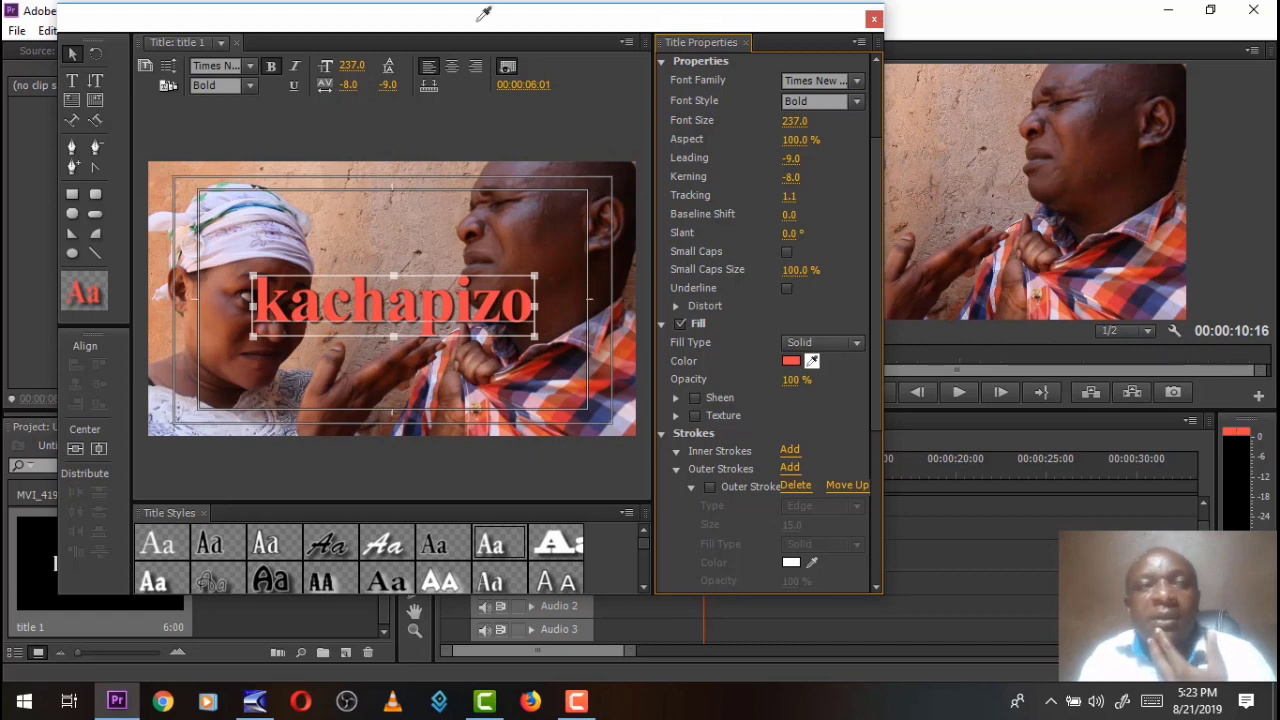
left_click_drag(425, 10, 848, 366)
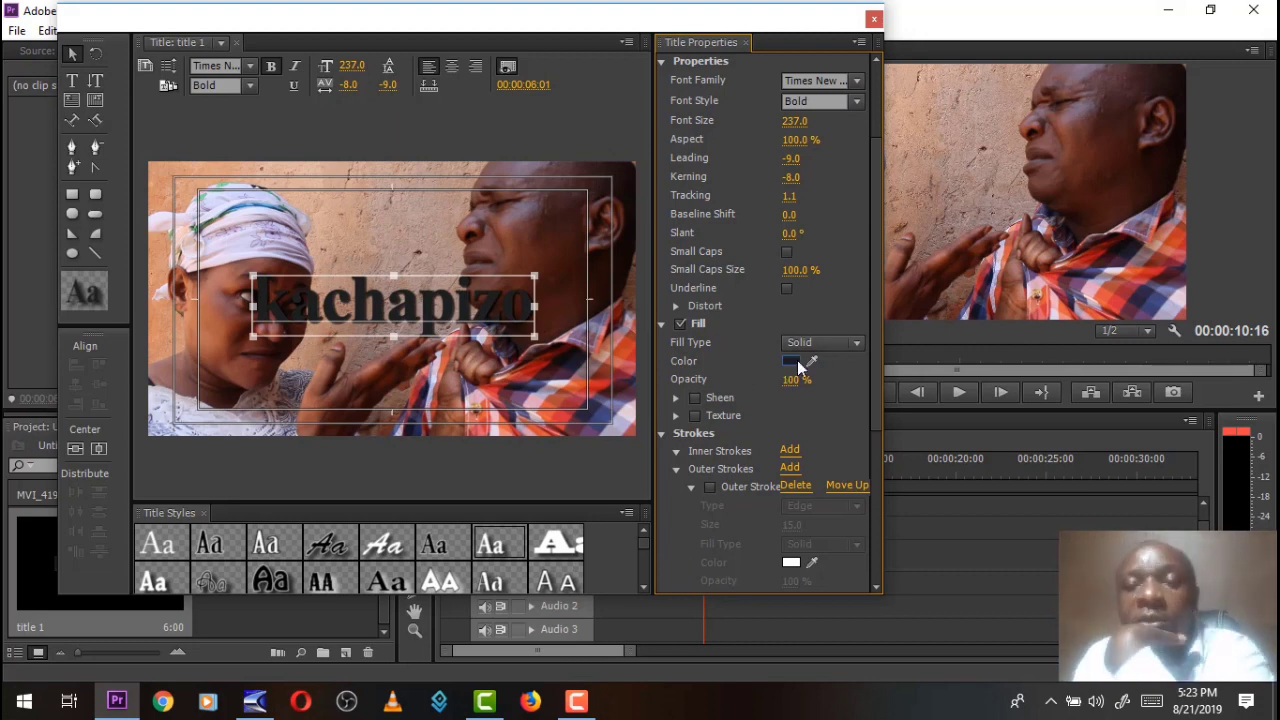
Try blue and green shades for the title text's fill, and set the fill colour to yellow F1E910.
left_click(795, 361)
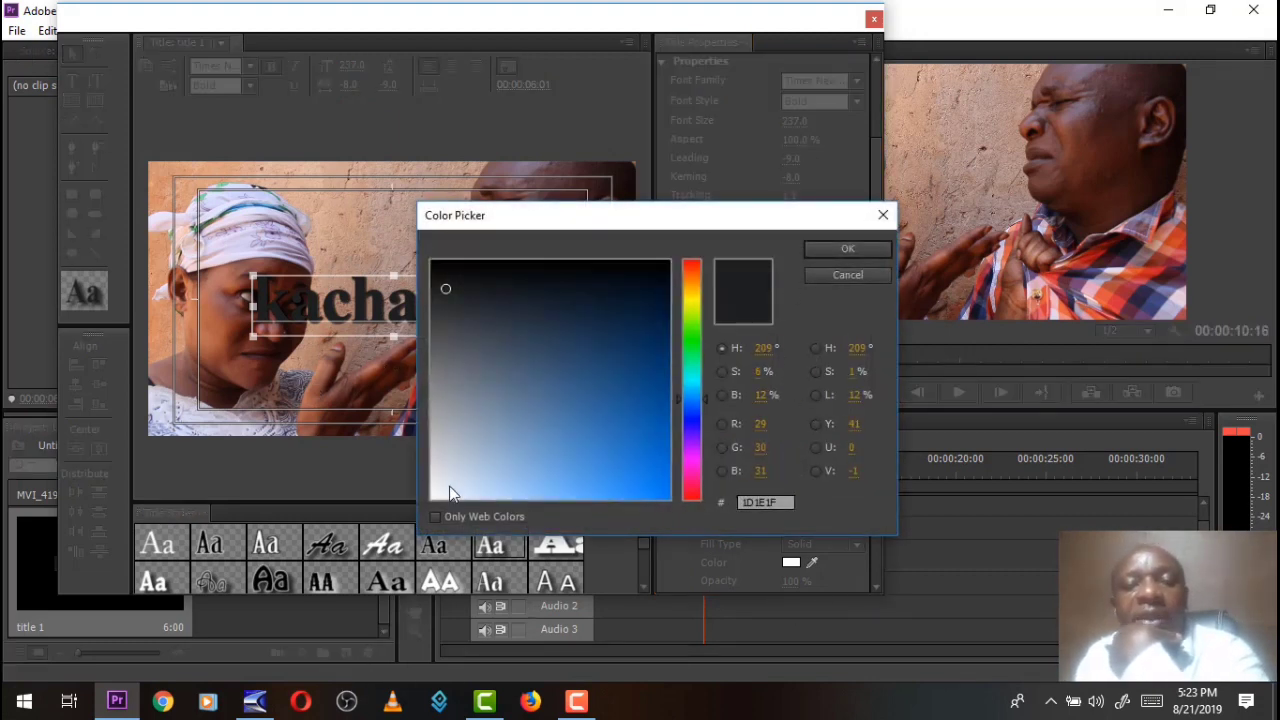
left_click(659, 348)
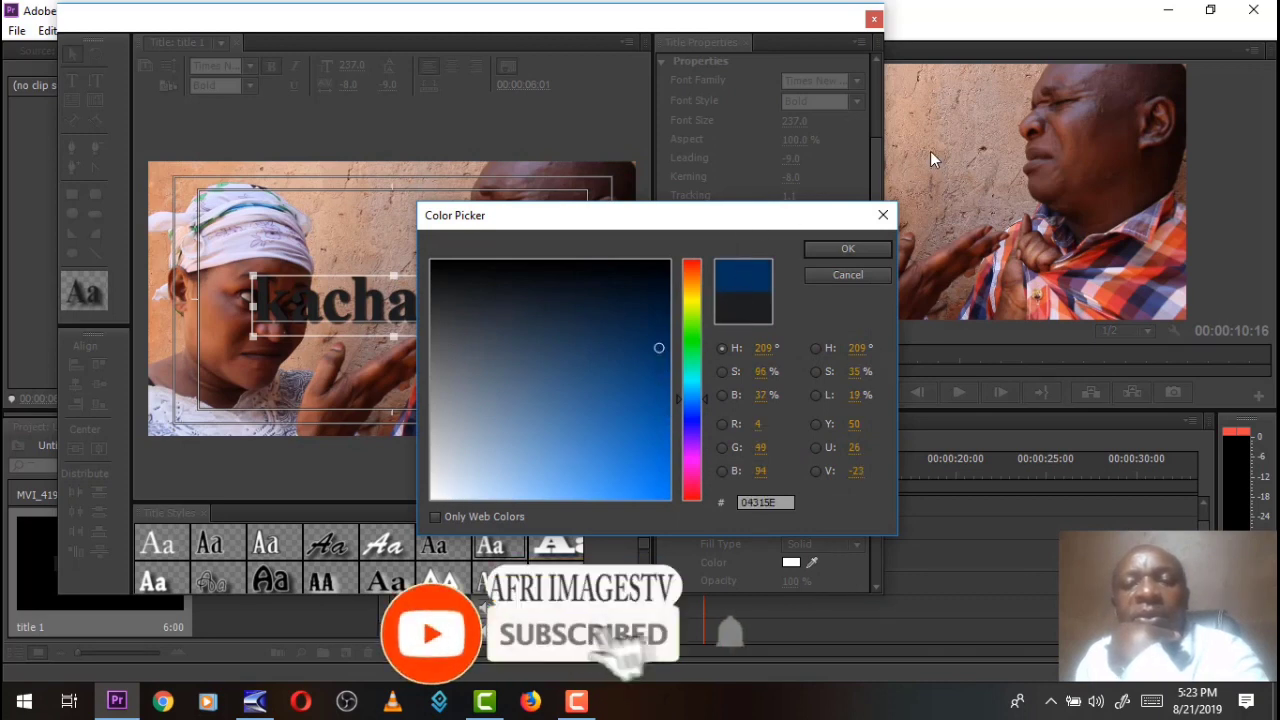
left_click_drag(720, 223, 898, 158)
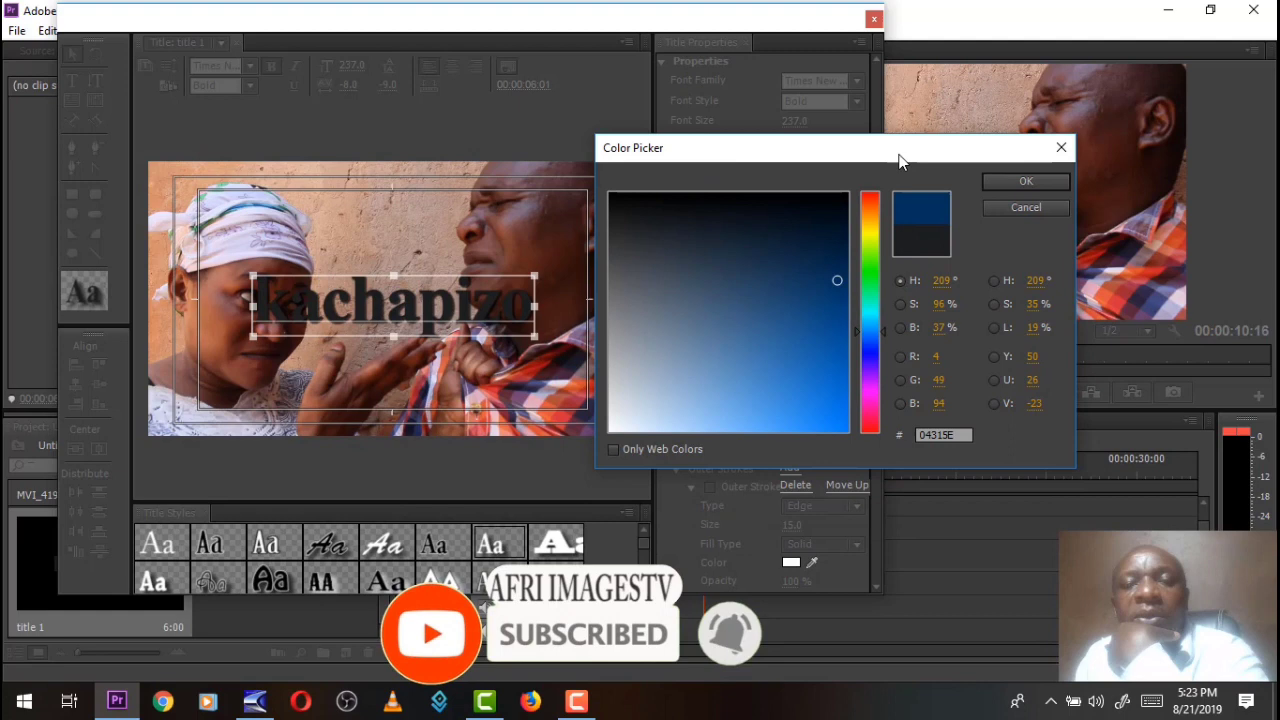
left_click(834, 416)
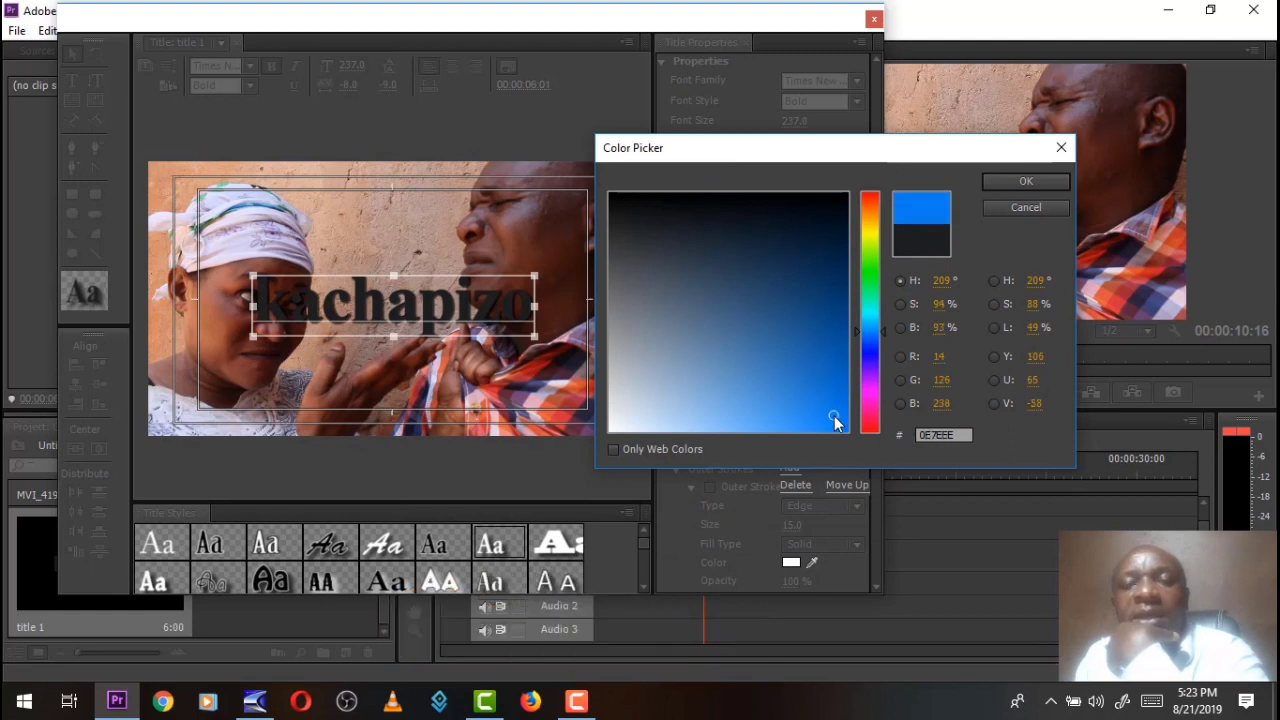
left_click(868, 290)
mouse_move(834, 420)
left_mouse_down()
mouse_move(839, 362)
mouse_move(783, 276)
left_mouse_up()
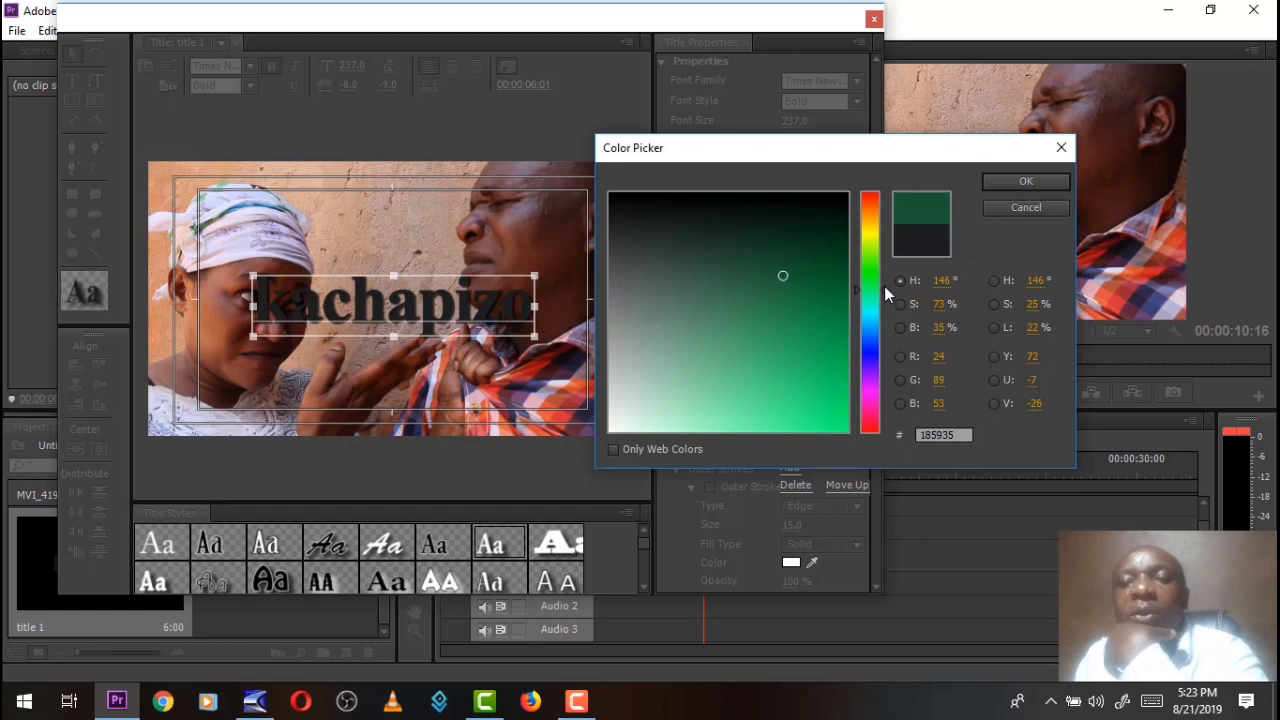
left_click_drag(884, 286, 873, 352)
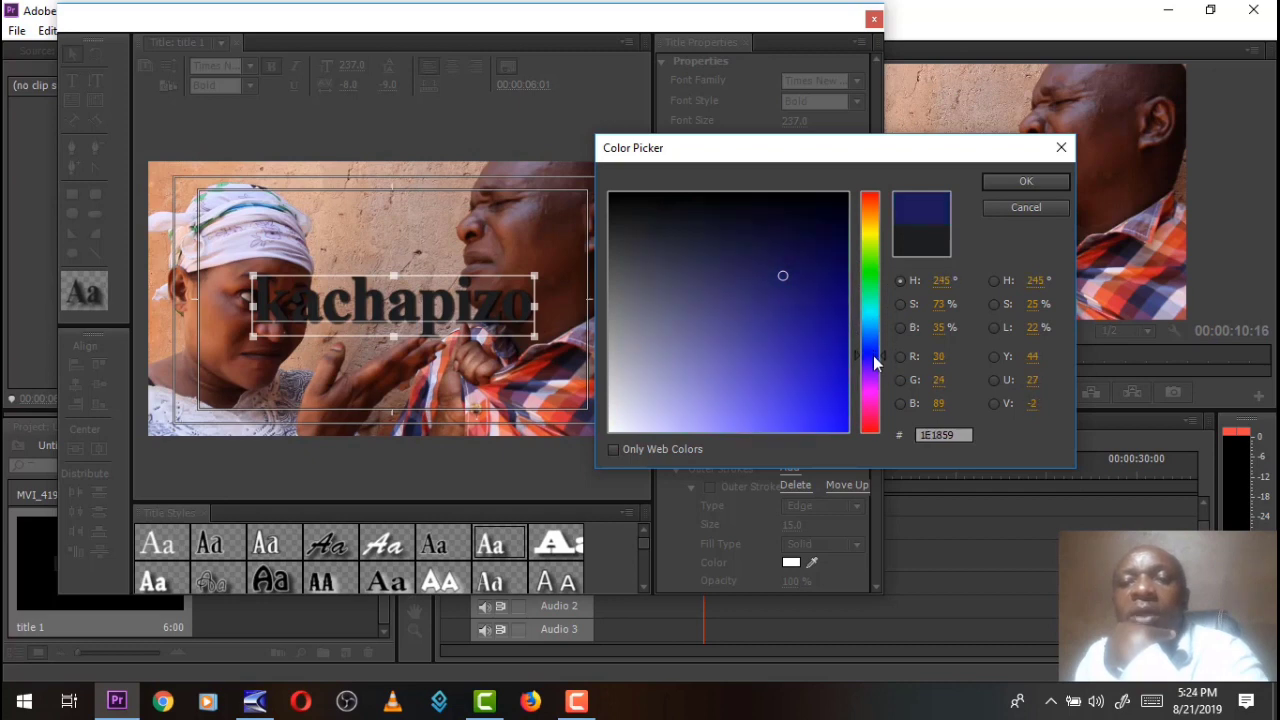
left_click(879, 231)
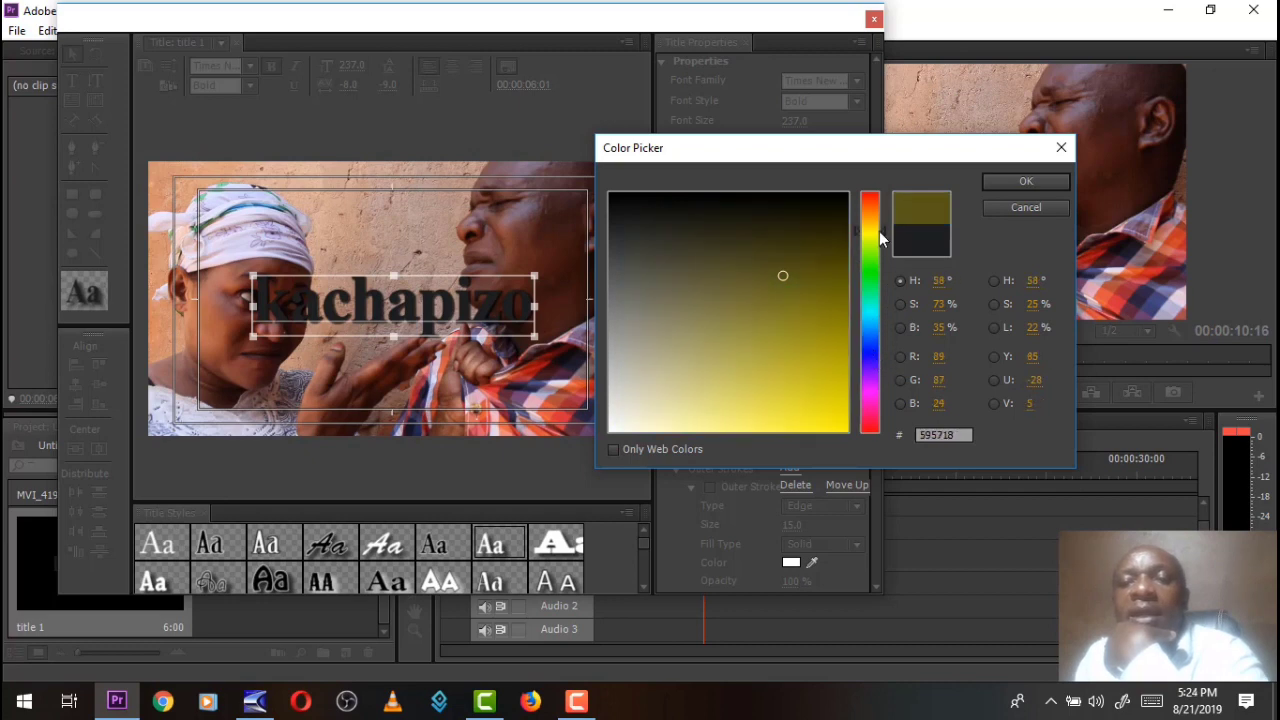
left_click(832, 418)
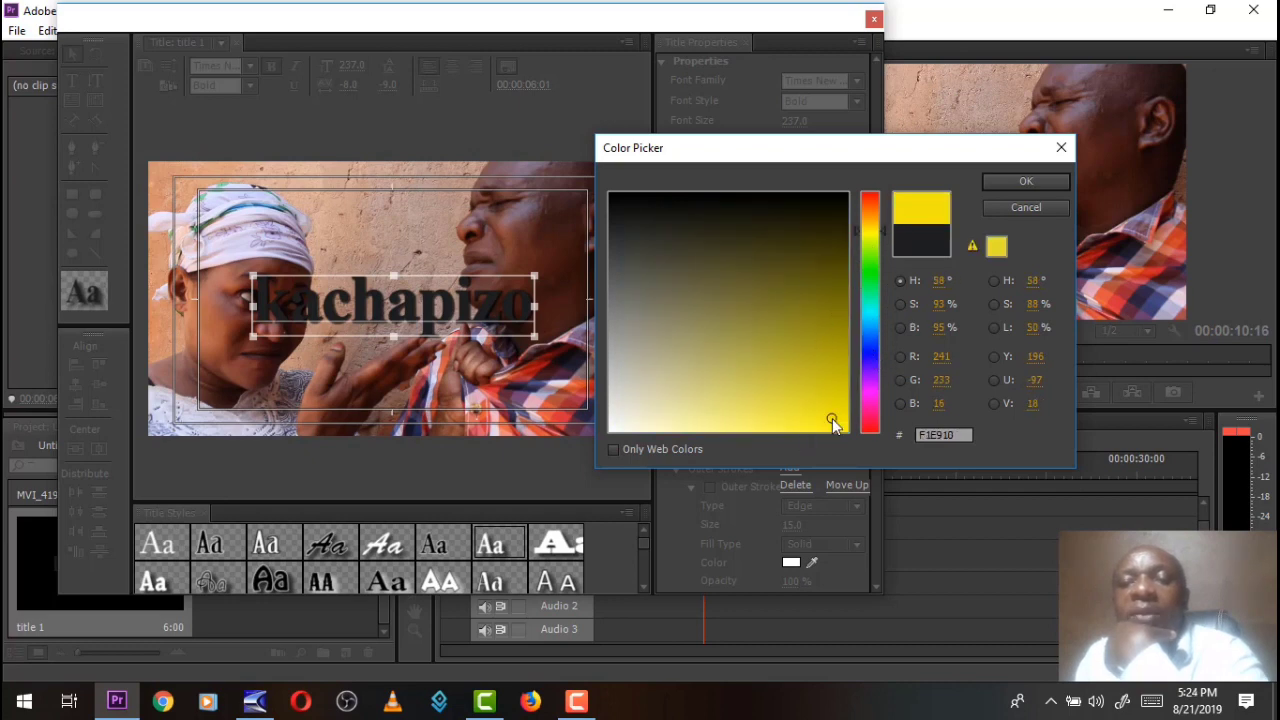
left_click(1024, 182)
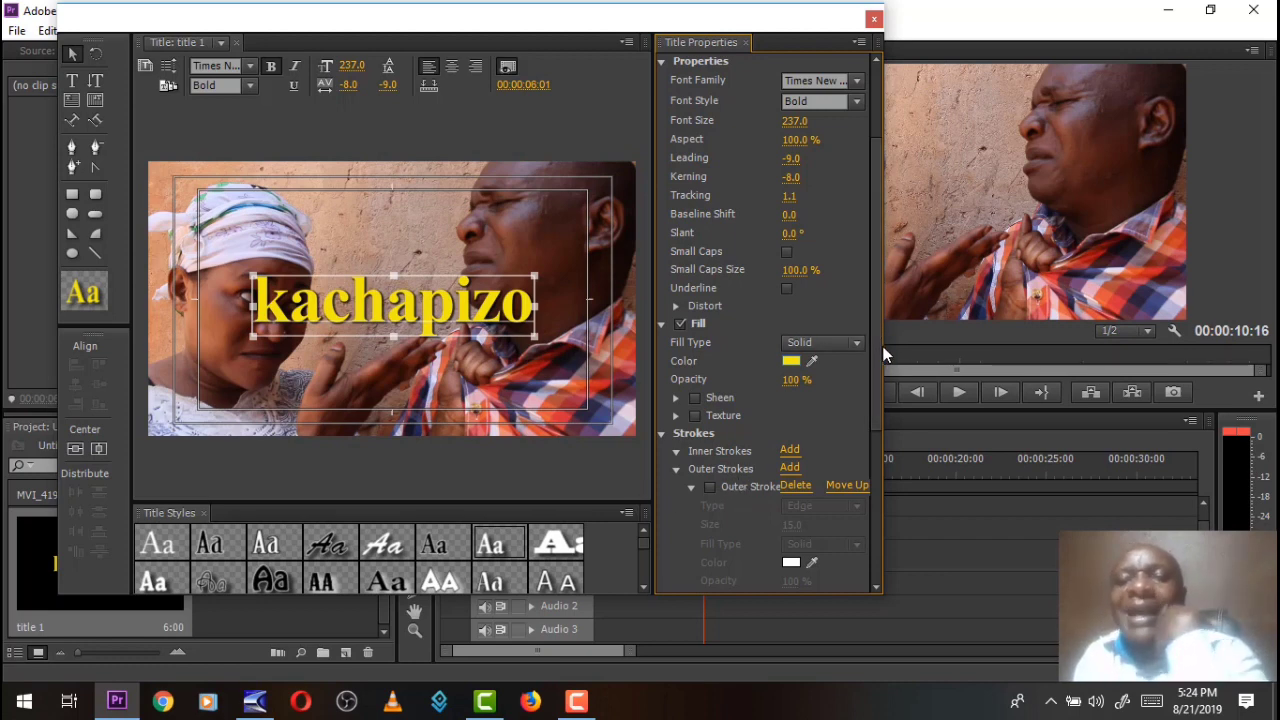
Enable a sheen on the title text's fill and set the sheen colour to red F40A0A.
mouse_move(875, 353)
left_mouse_down()
mouse_move(886, 490)
mouse_move(882, 439)
left_mouse_up()
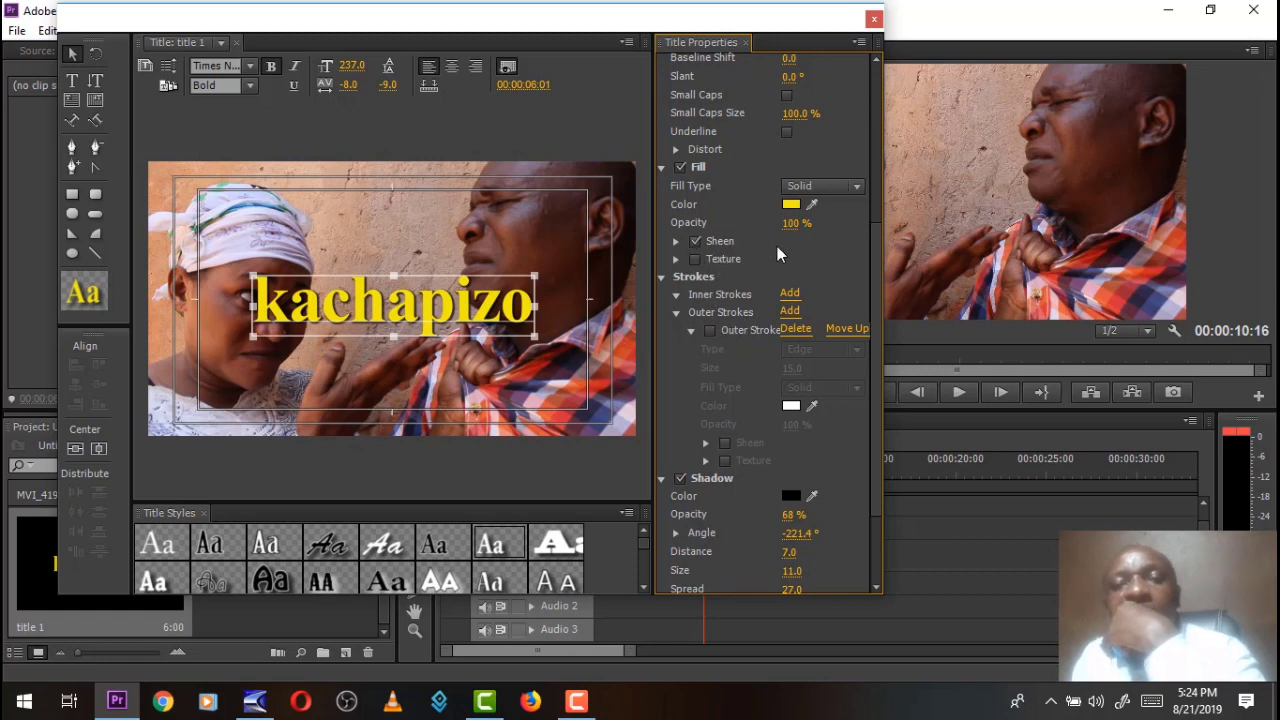
left_click(677, 242)
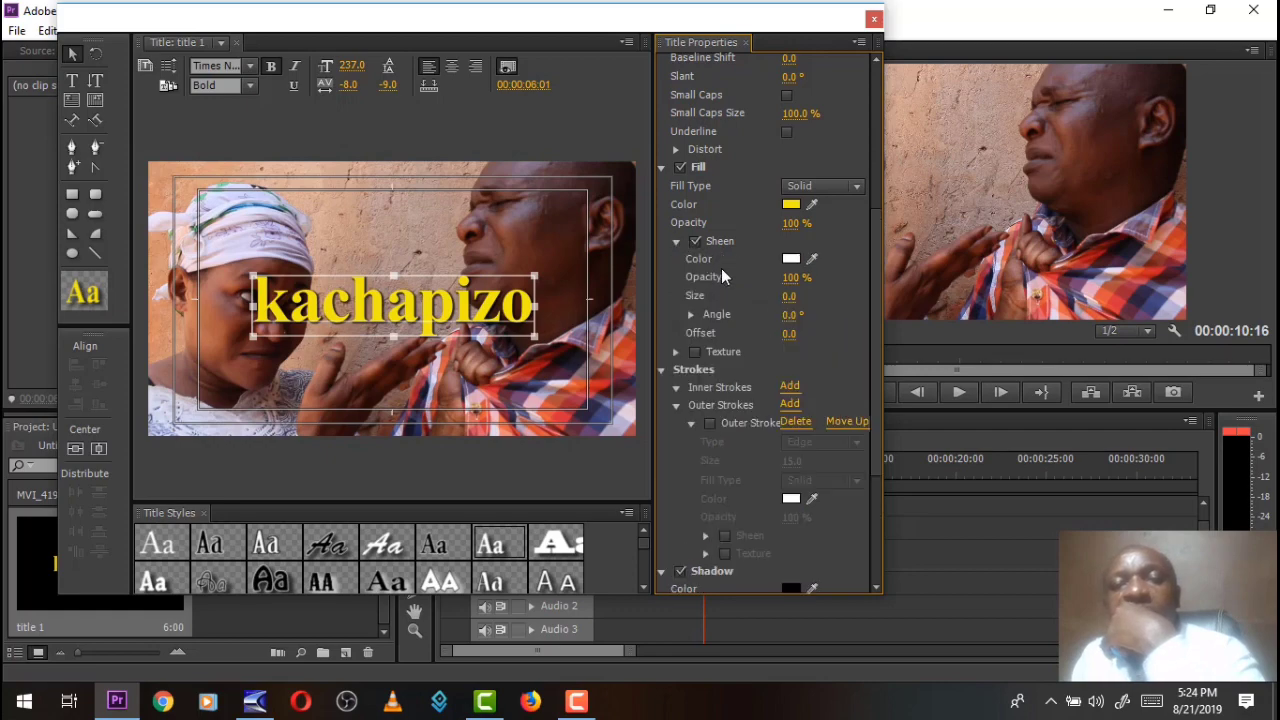
left_click(791, 259)
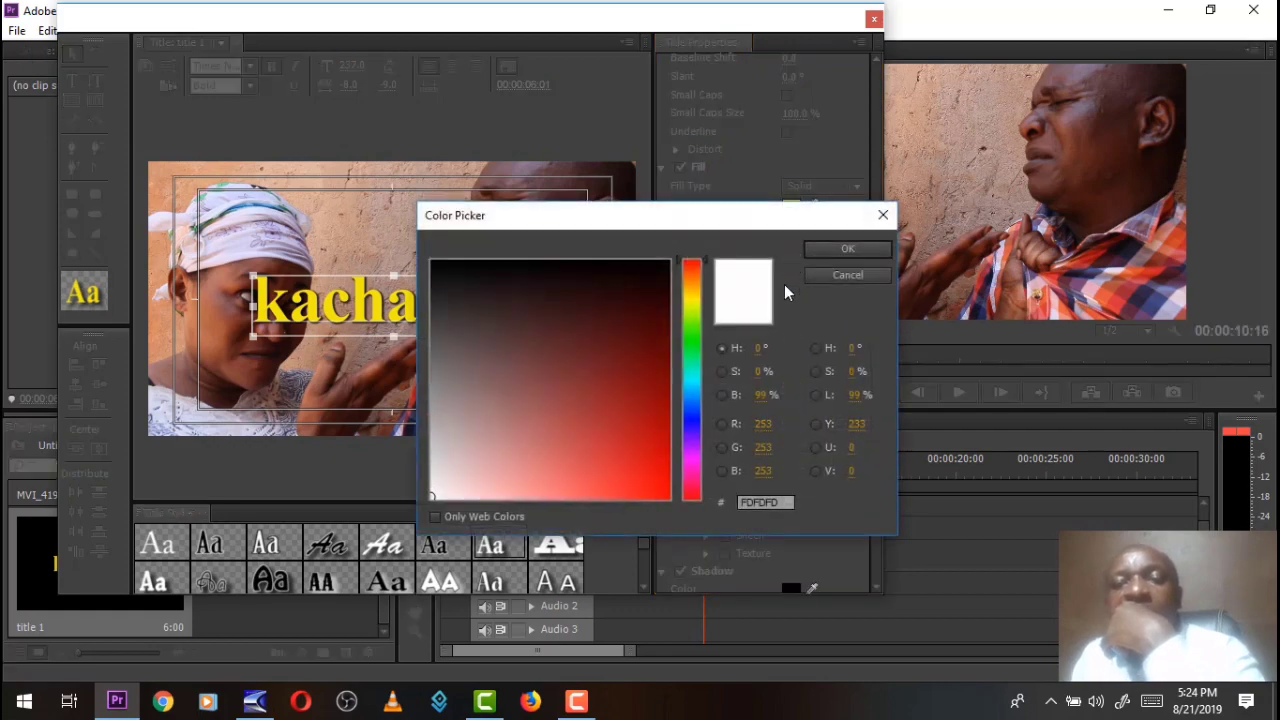
left_click(661, 489)
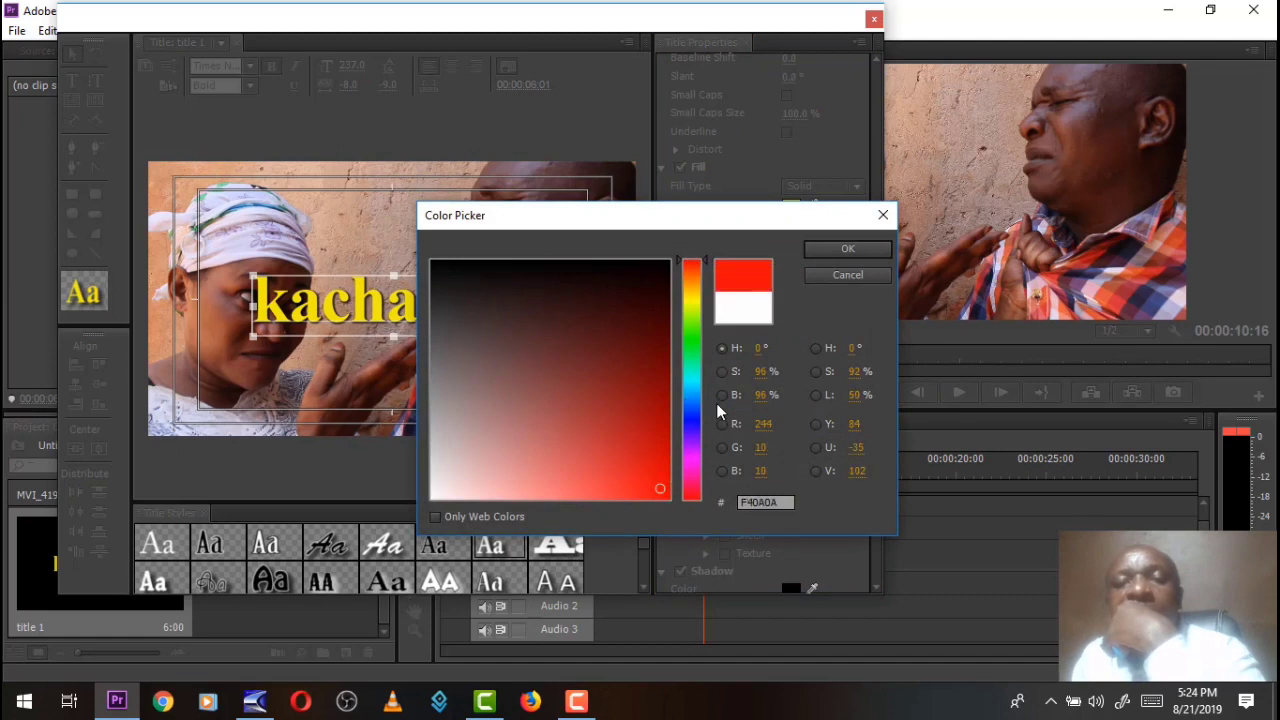
left_click(850, 250)
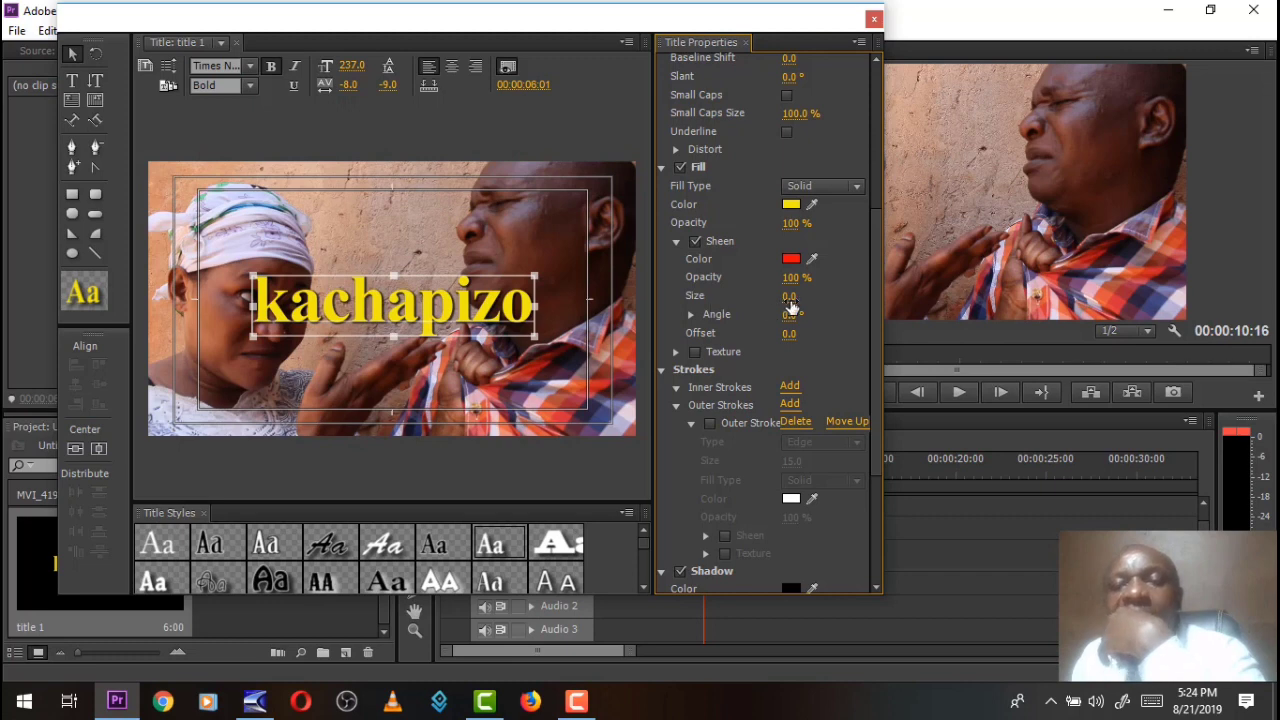
Set the fill sheen's size to 32.0 and its angle to 15.0°, and adjust its offset.
left_click_drag(790, 298, 822, 298)
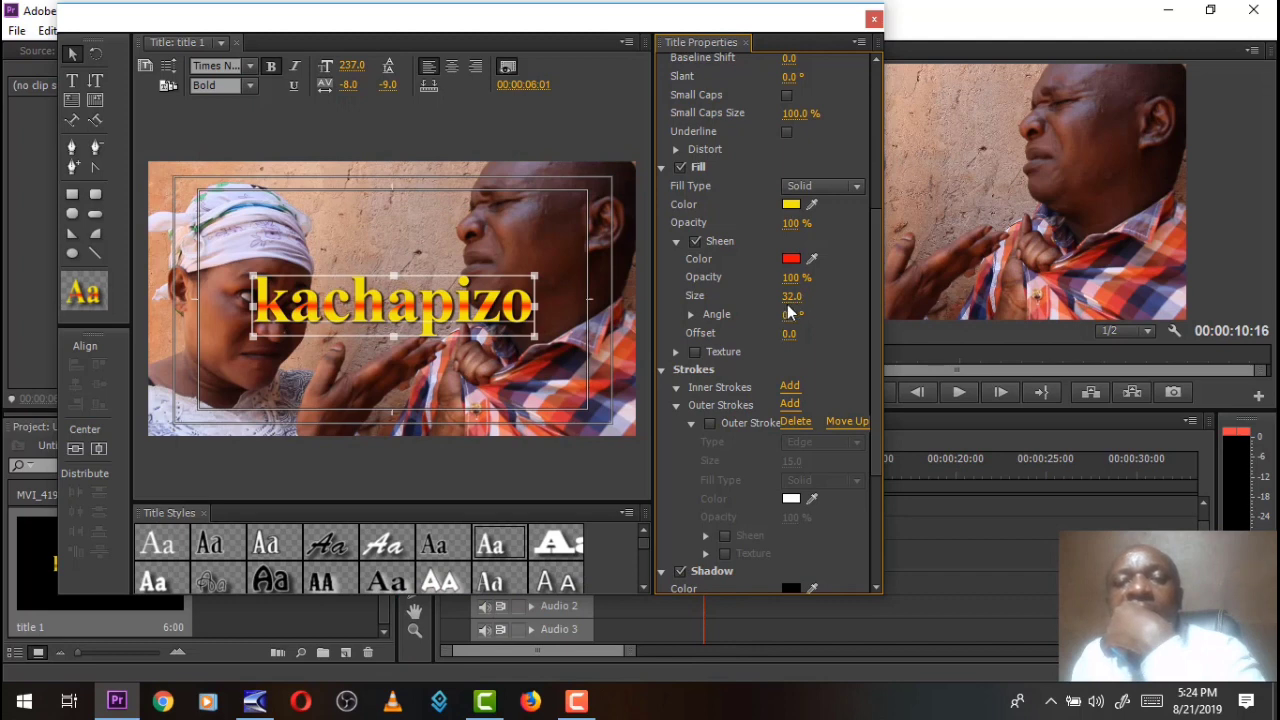
left_click_drag(792, 314, 799, 314)
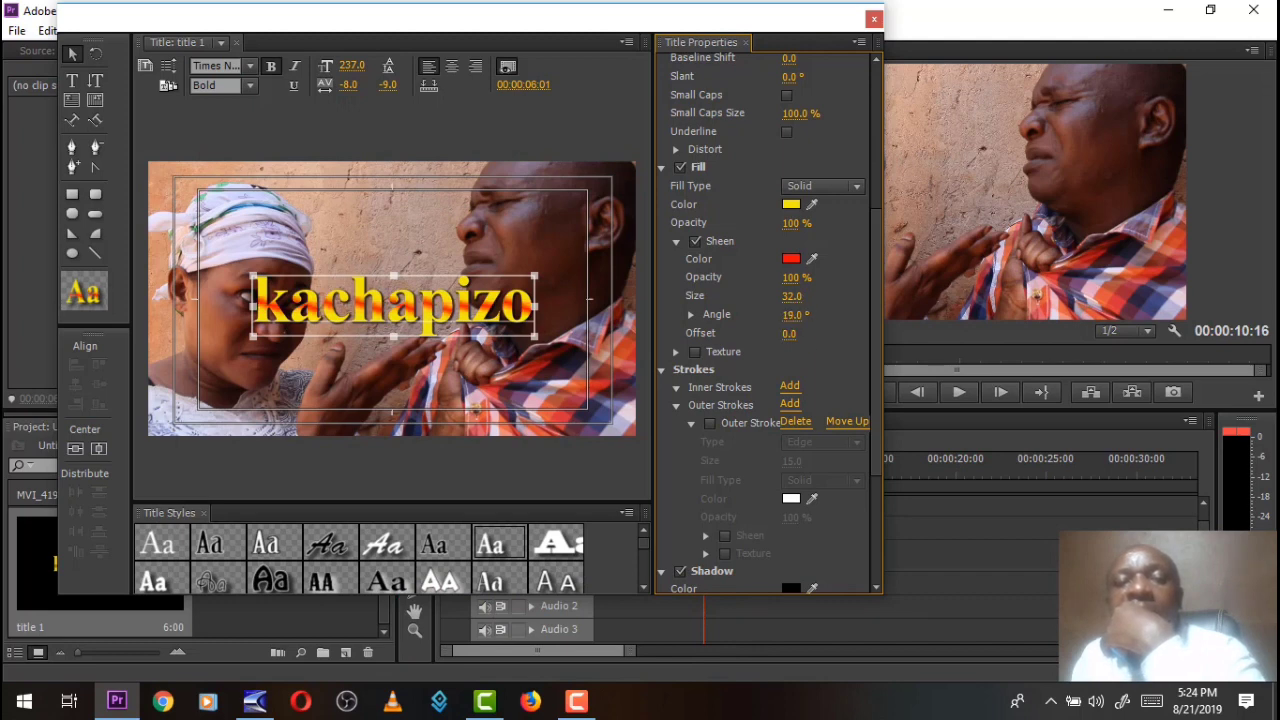
left_click_drag(799, 314, 797, 314)
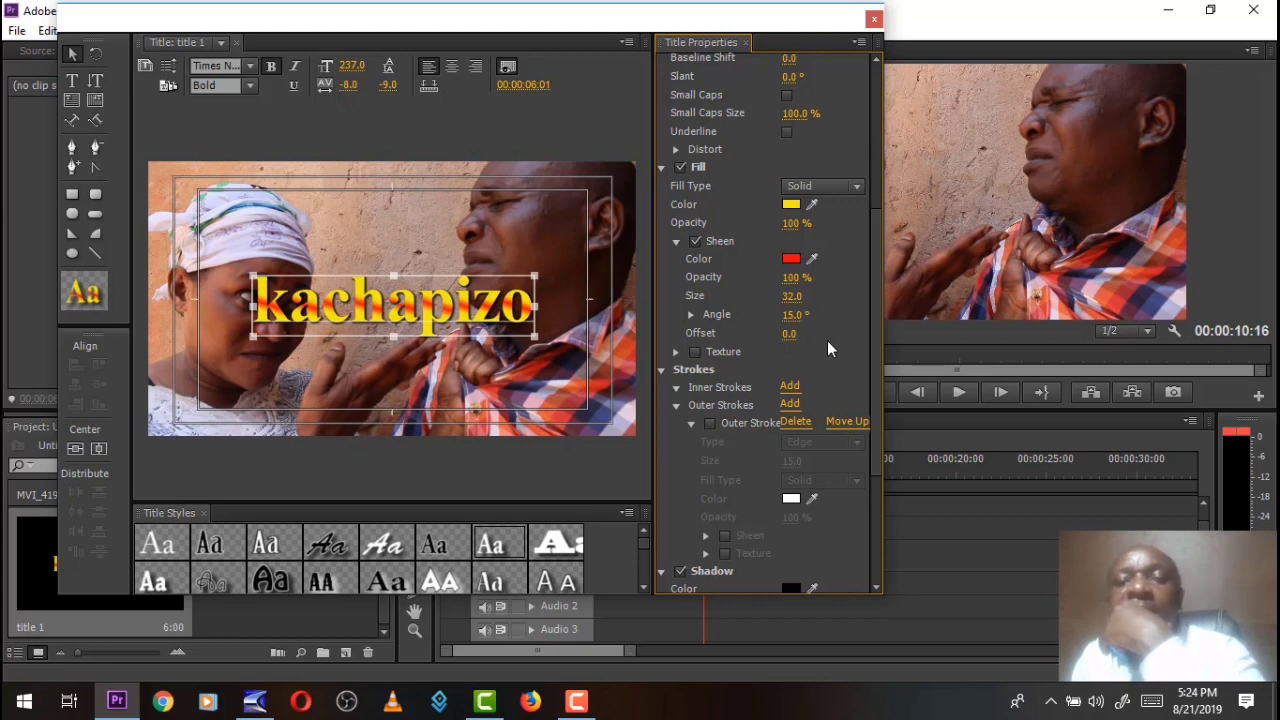
mouse_move(790, 341)
left_mouse_down()
mouse_move(808, 341)
mouse_move(768, 333)
left_mouse_up()
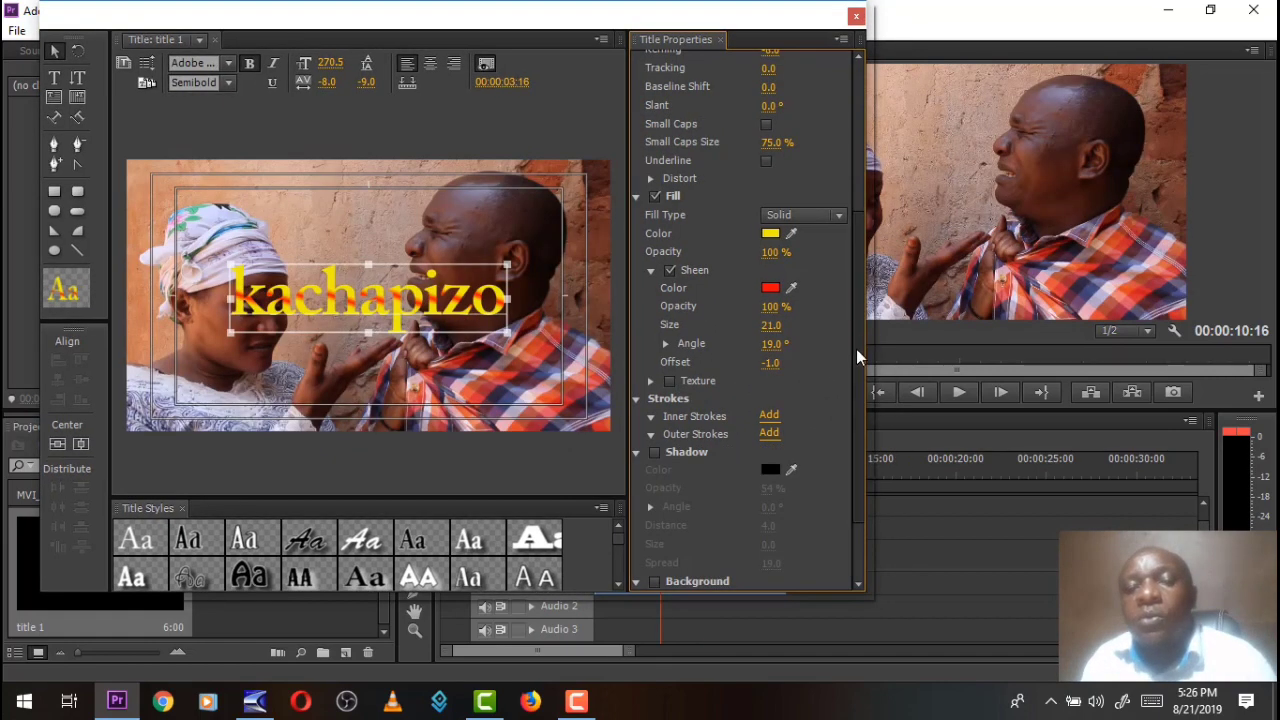
Enable a shadow on the title text and keep its shadow colour black.
left_click_drag(856, 349, 861, 440)
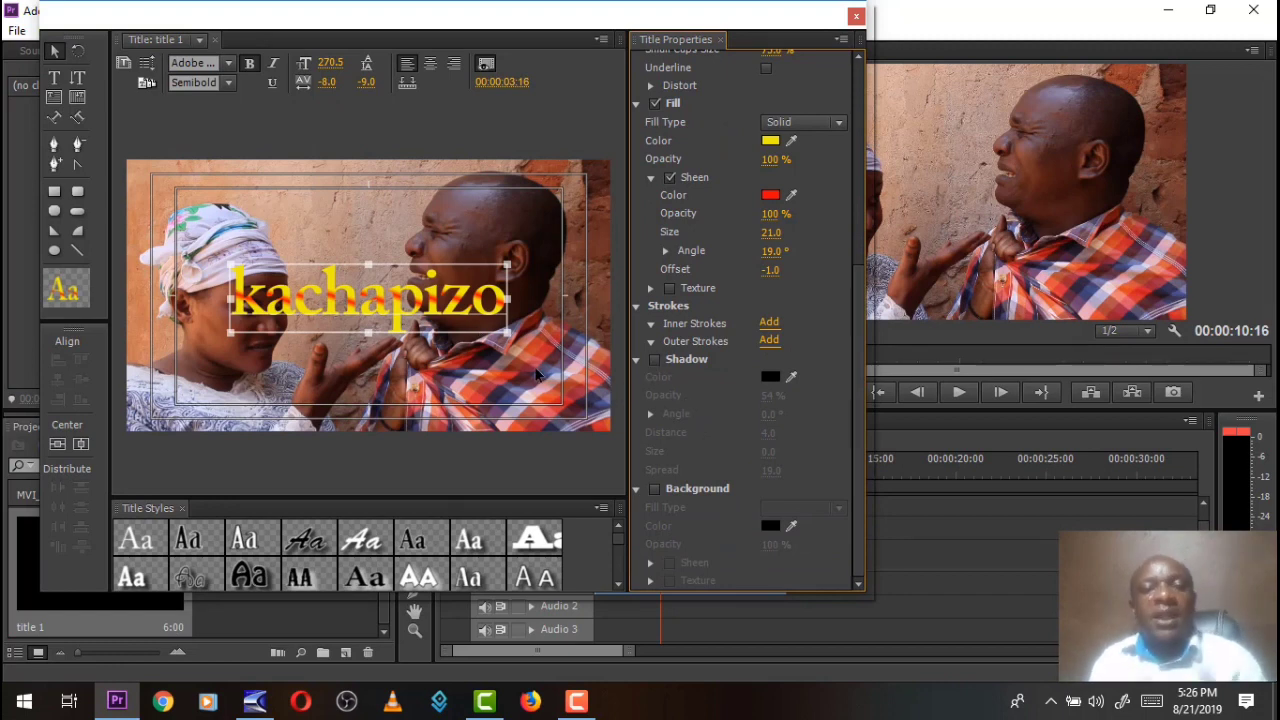
left_click(653, 359)
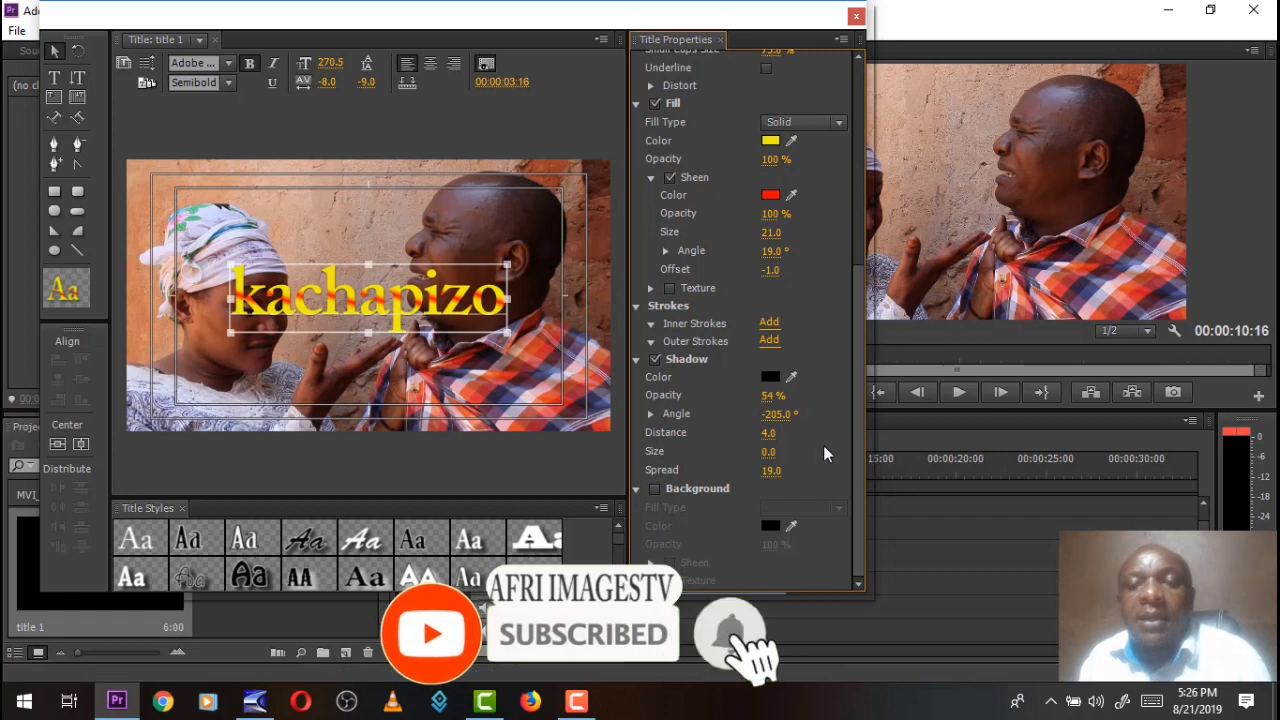
left_click(770, 378)
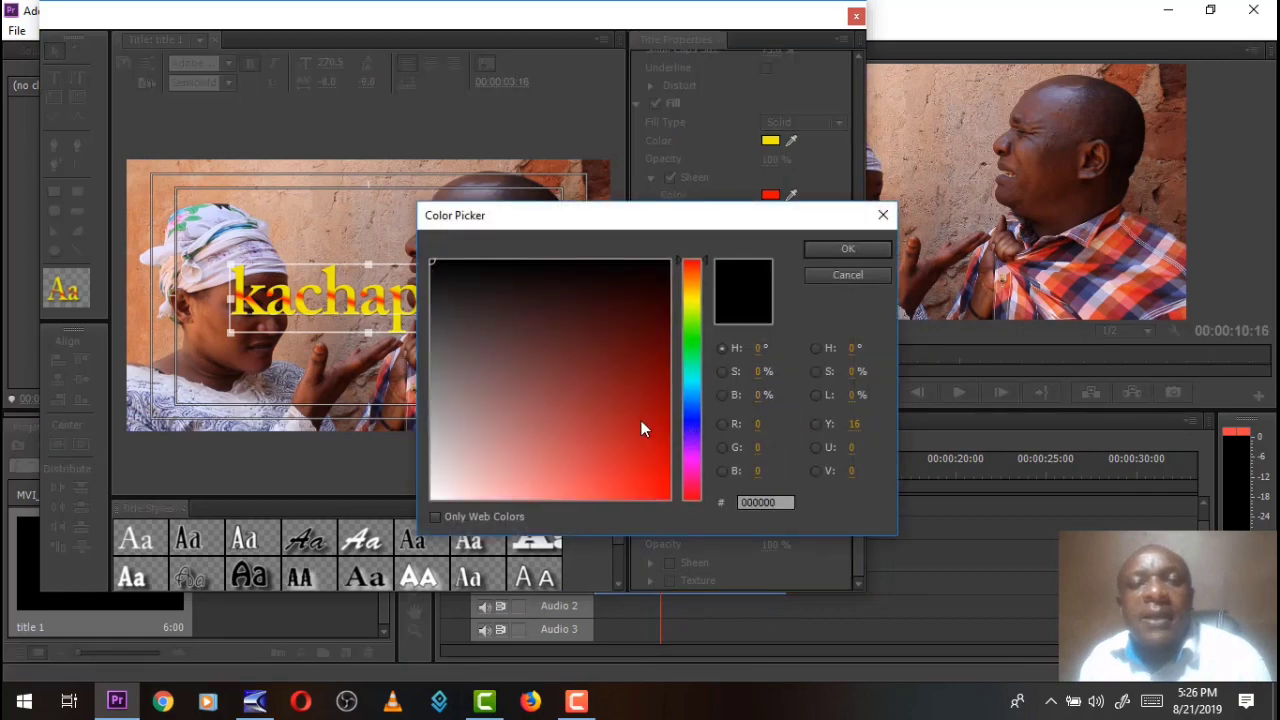
left_click(858, 249)
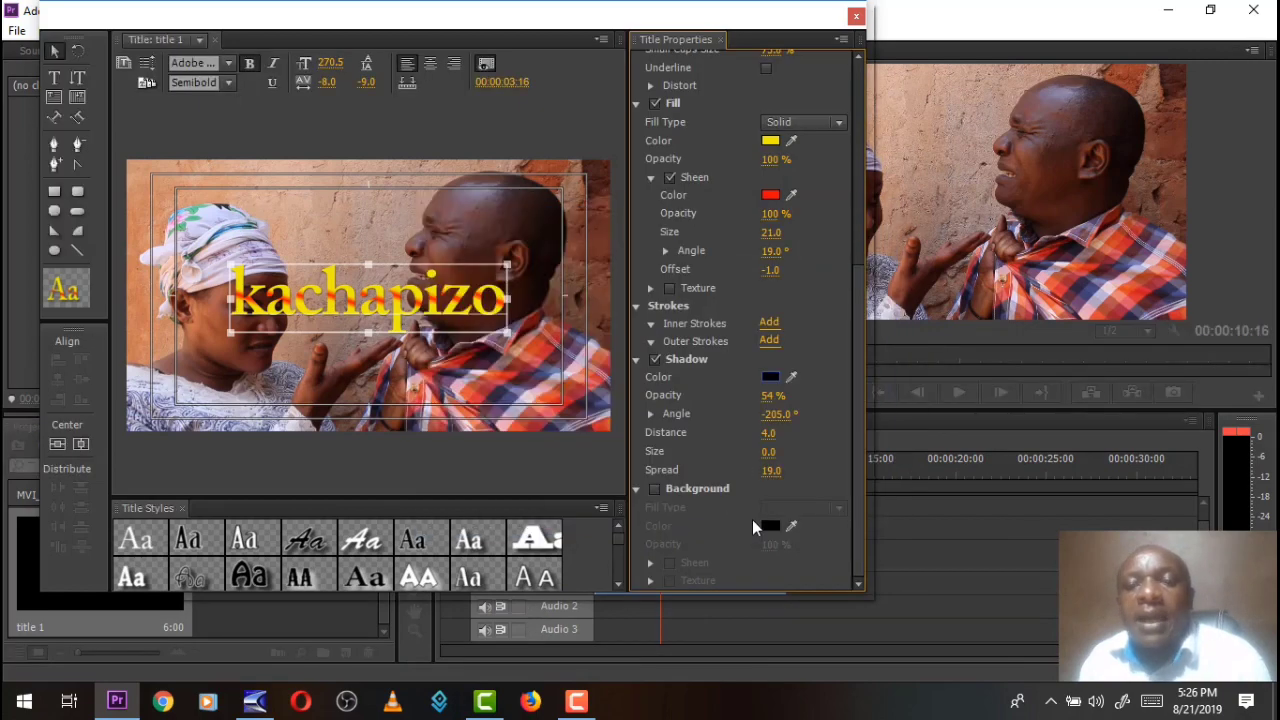
Set the title shadow's opacity to 64%, distance to 21.0, size to 37.0 and spread to 20.0.
left_click_drag(773, 396, 778, 396)
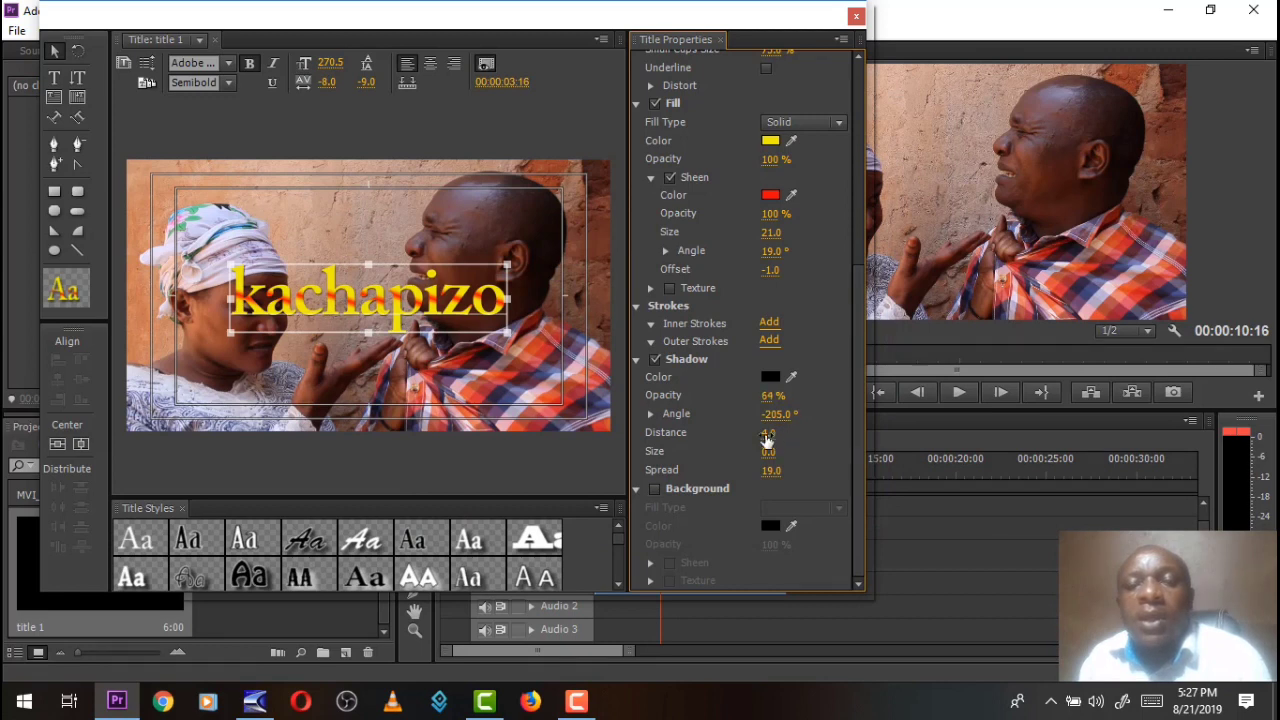
left_click_drag(768, 433, 795, 433)
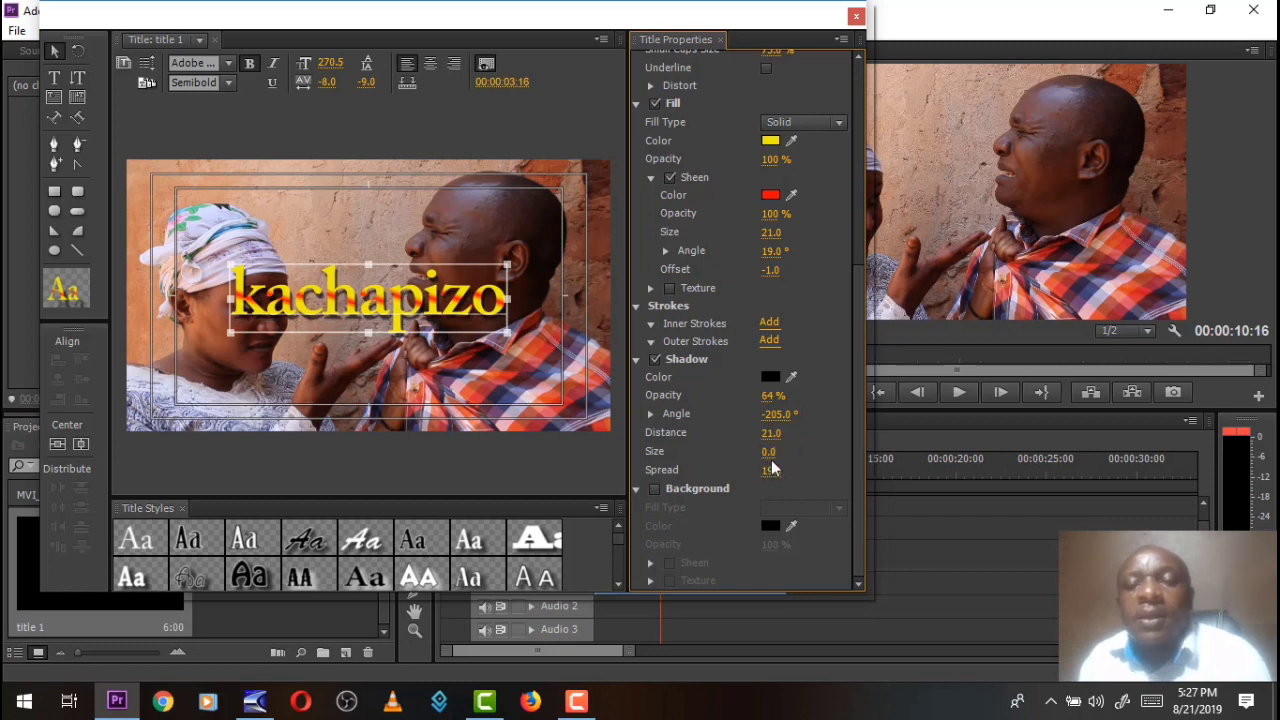
mouse_move(768, 451)
left_mouse_down()
mouse_move(795, 451)
mouse_move(781, 472)
left_mouse_up()
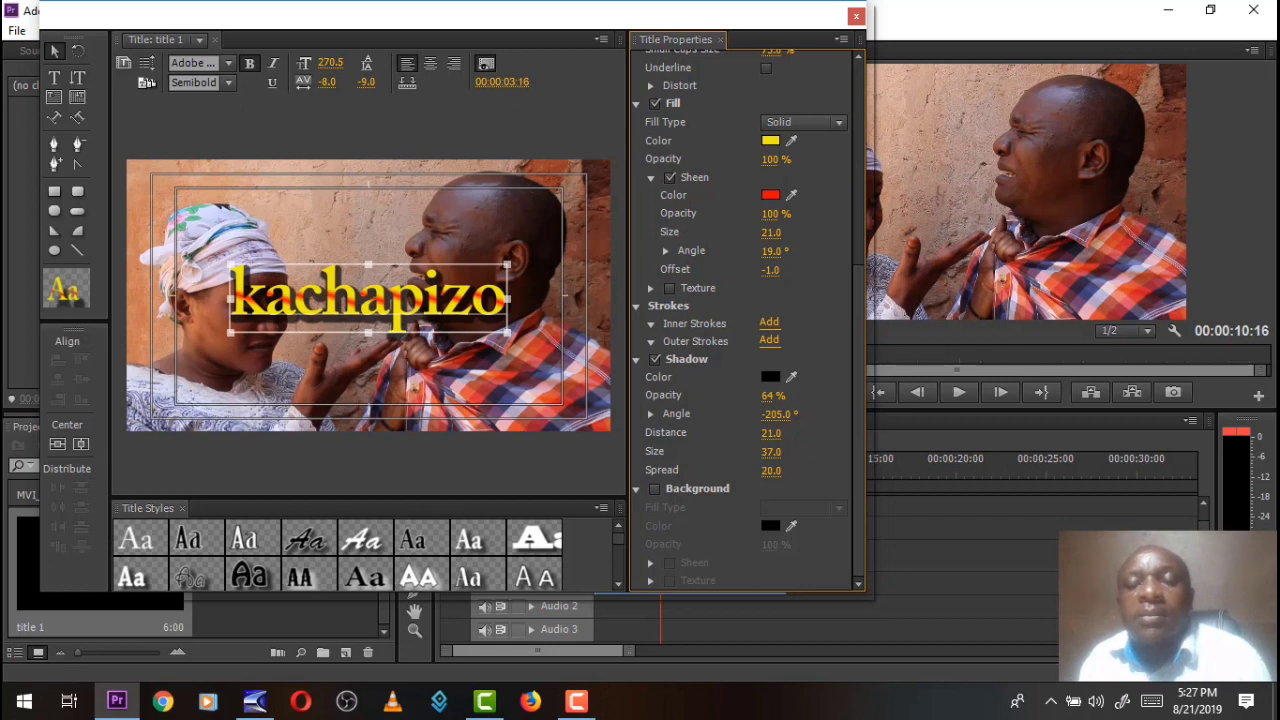
Set the title shadow's opacity to 73%, spread to 17.0 and angle to -221.0°, and close the title editor.
left_click_drag(773, 395, 792, 395)
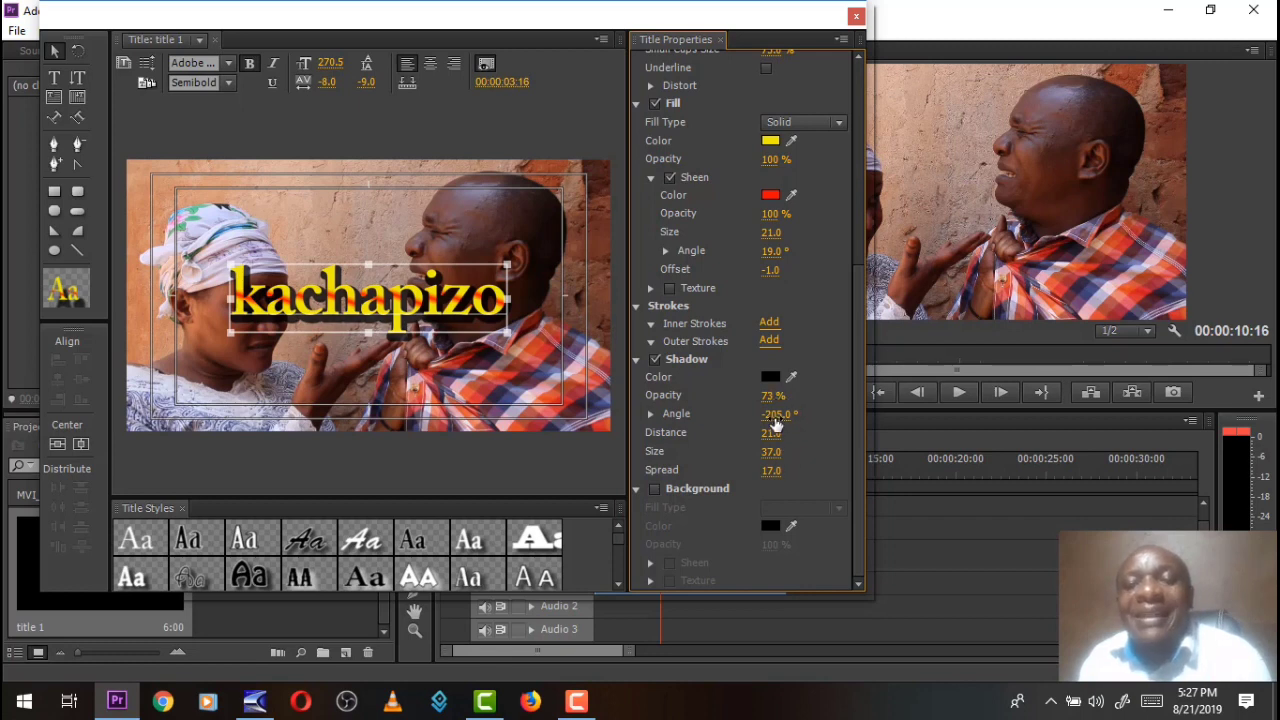
mouse_move(779, 413)
left_mouse_down()
mouse_move(863, 413)
mouse_move(770, 413)
left_mouse_up()
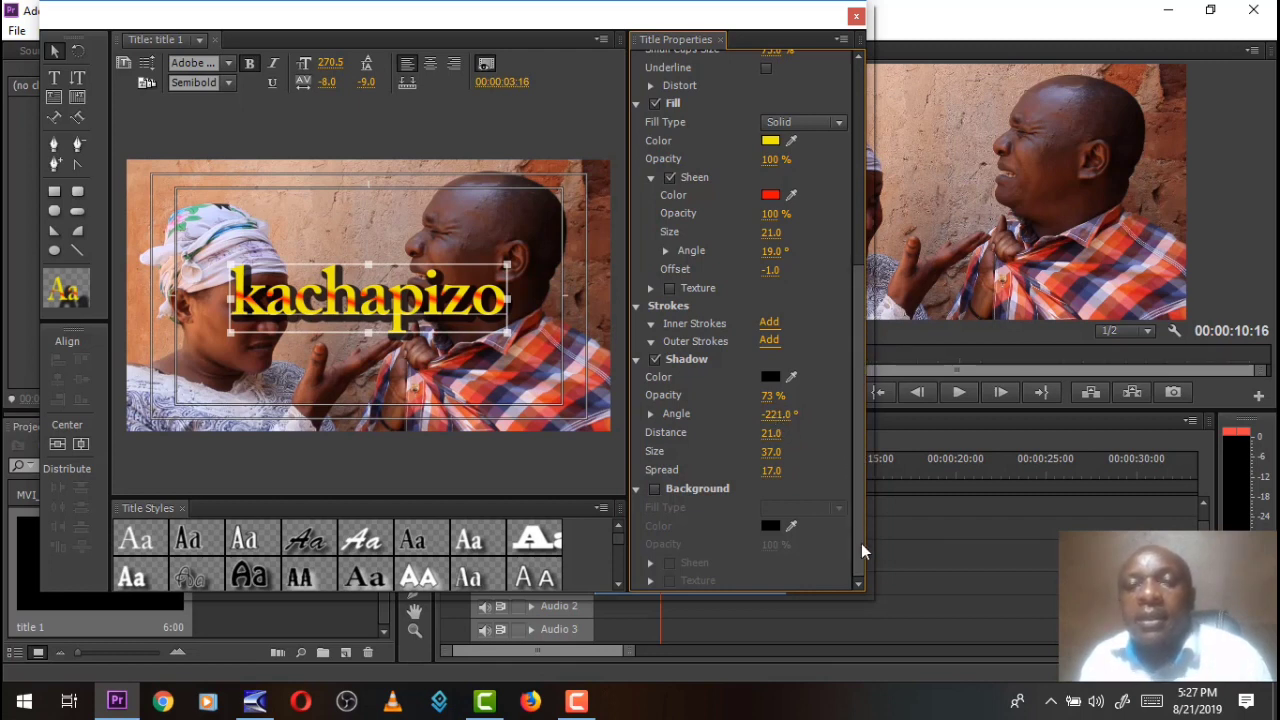
left_click_drag(861, 543, 861, 510)
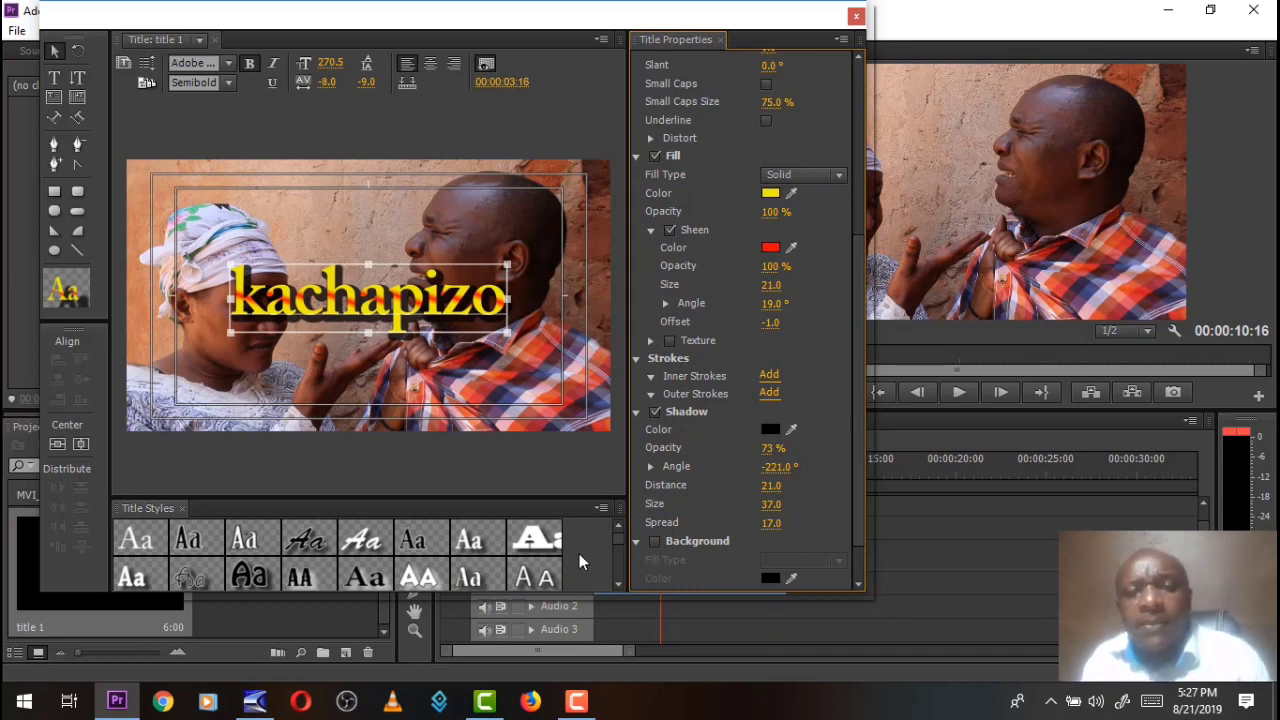
left_click(856, 17)
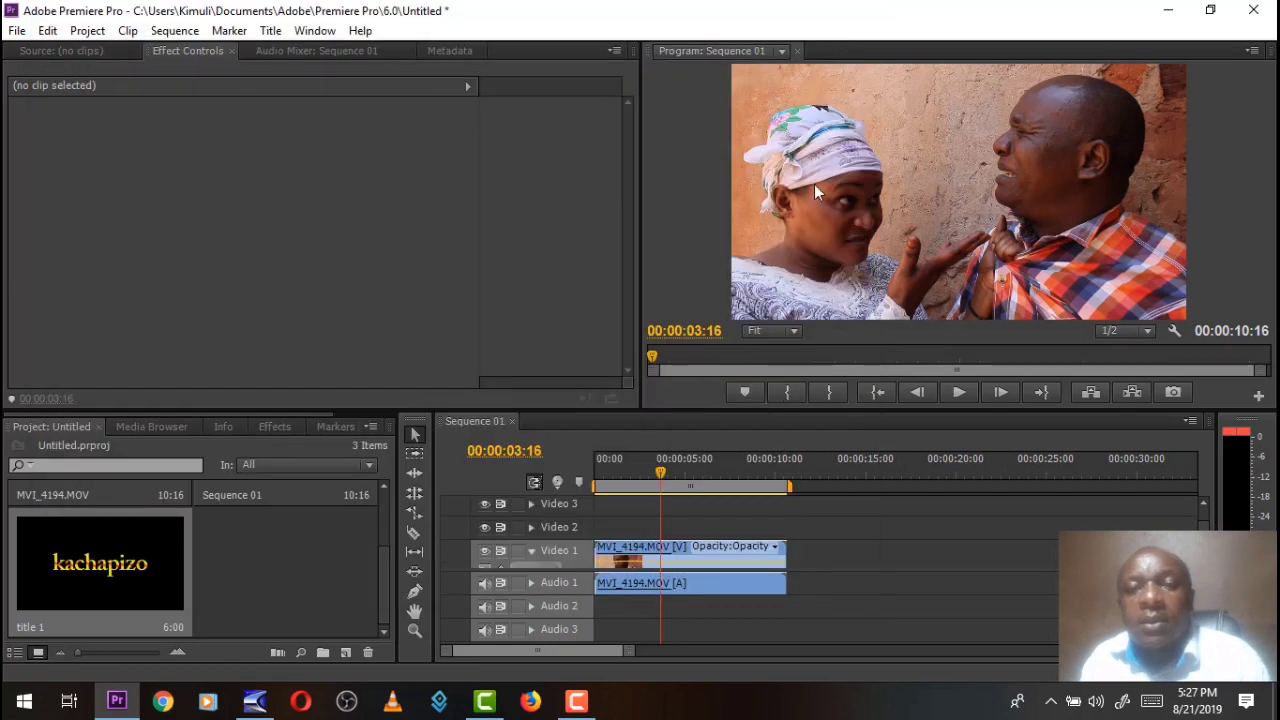
Place title 1 on the Video 2 track about one second into the sequence and play the sequence from the start.
left_click(68, 560)
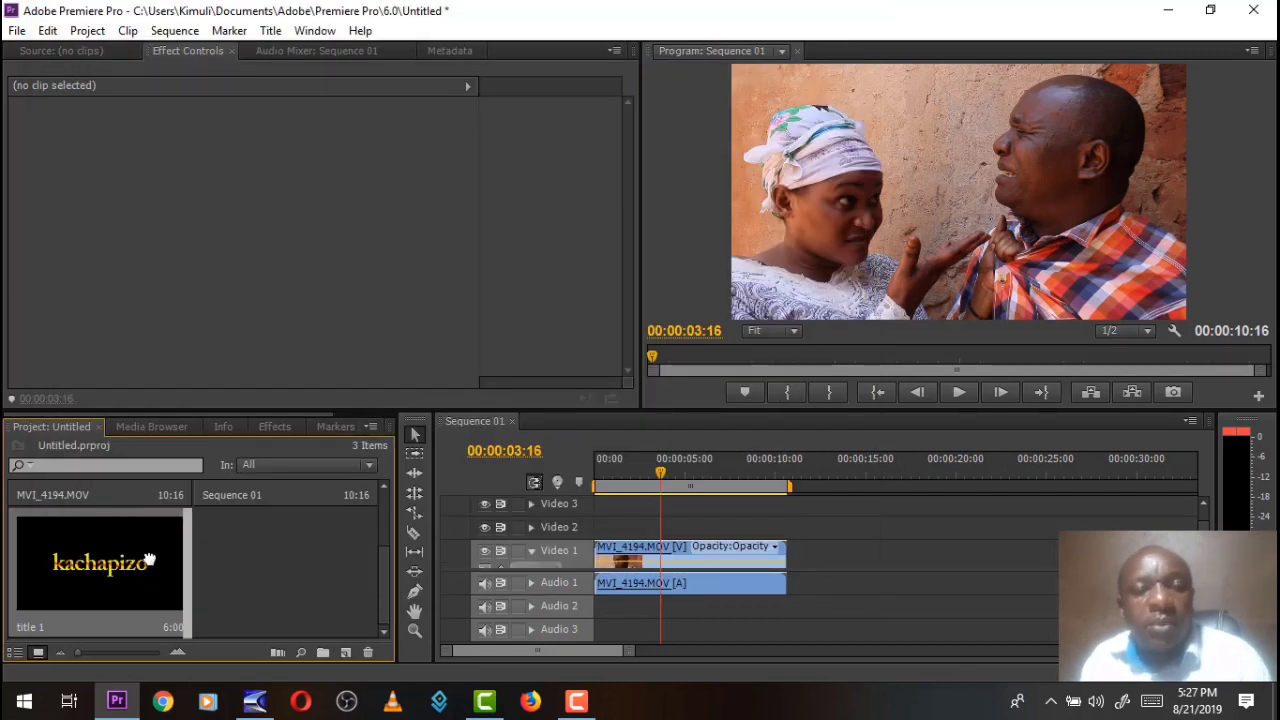
left_click_drag(67, 569, 618, 527)
left_click_drag(660, 472, 579, 485)
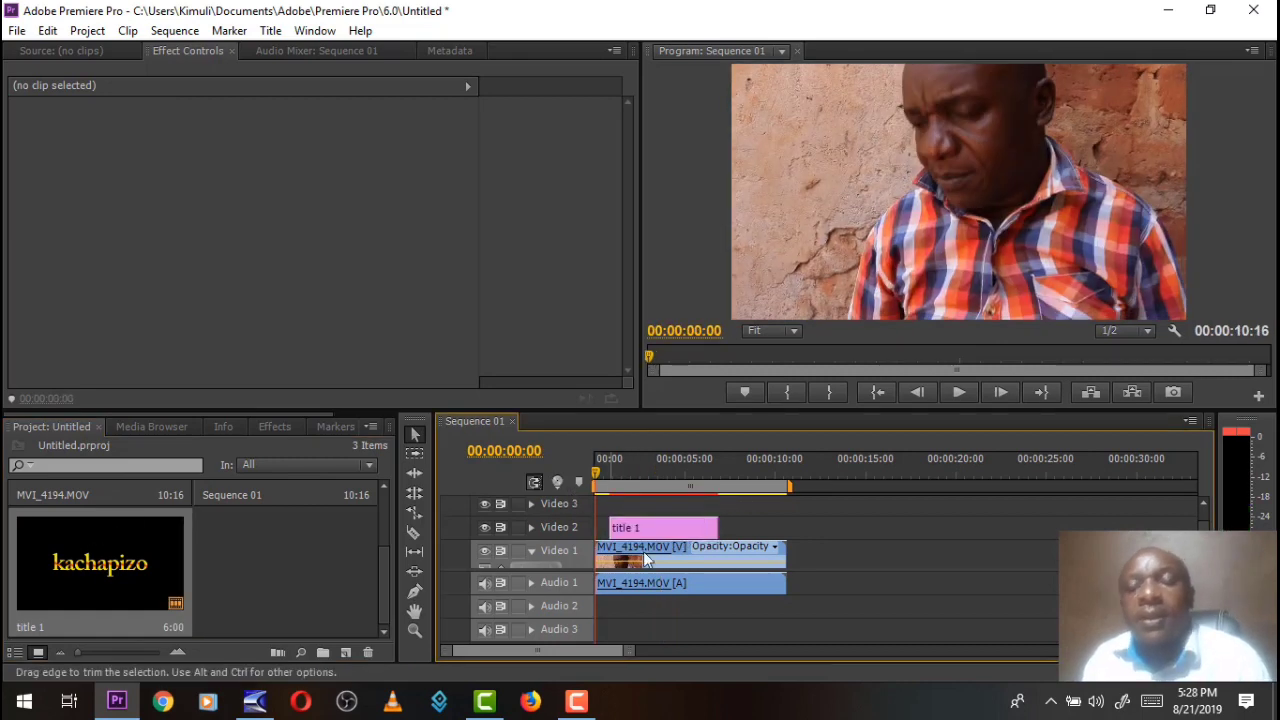
key("space")
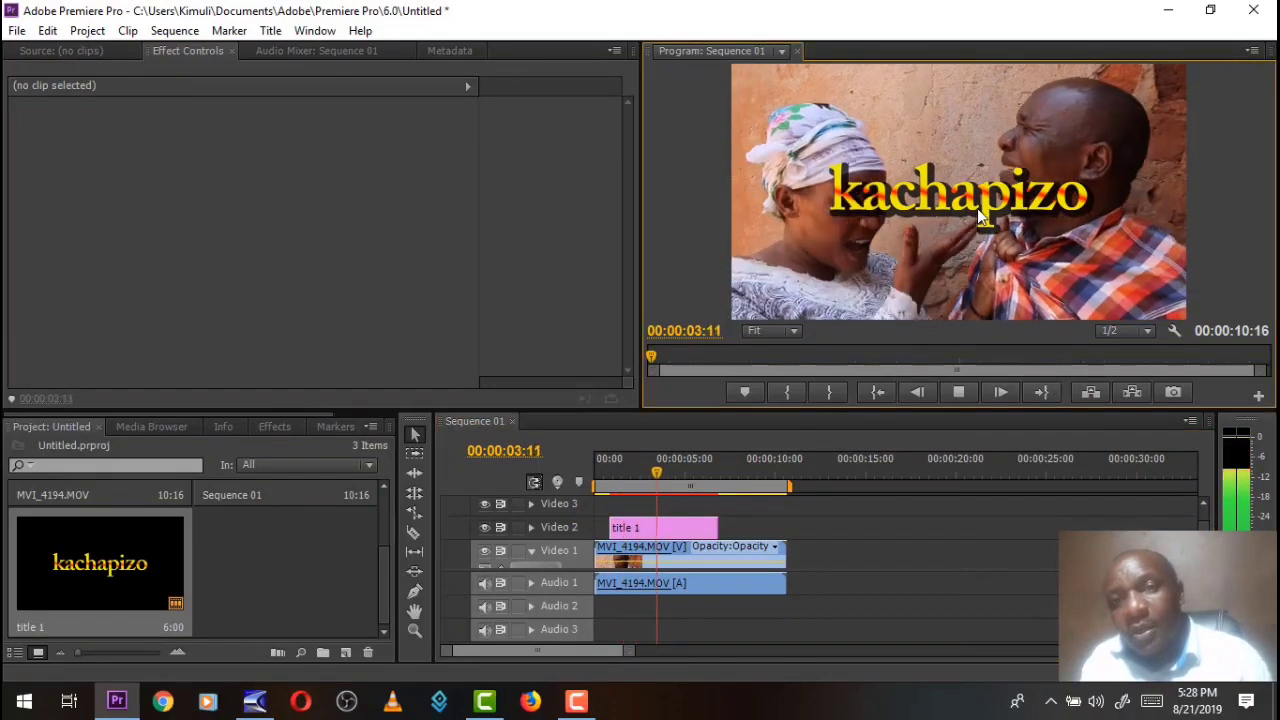
key("space")
Move the kachapizo title straight down to the lower part of the frame and play the sequence from the start.
left_click(930, 205)
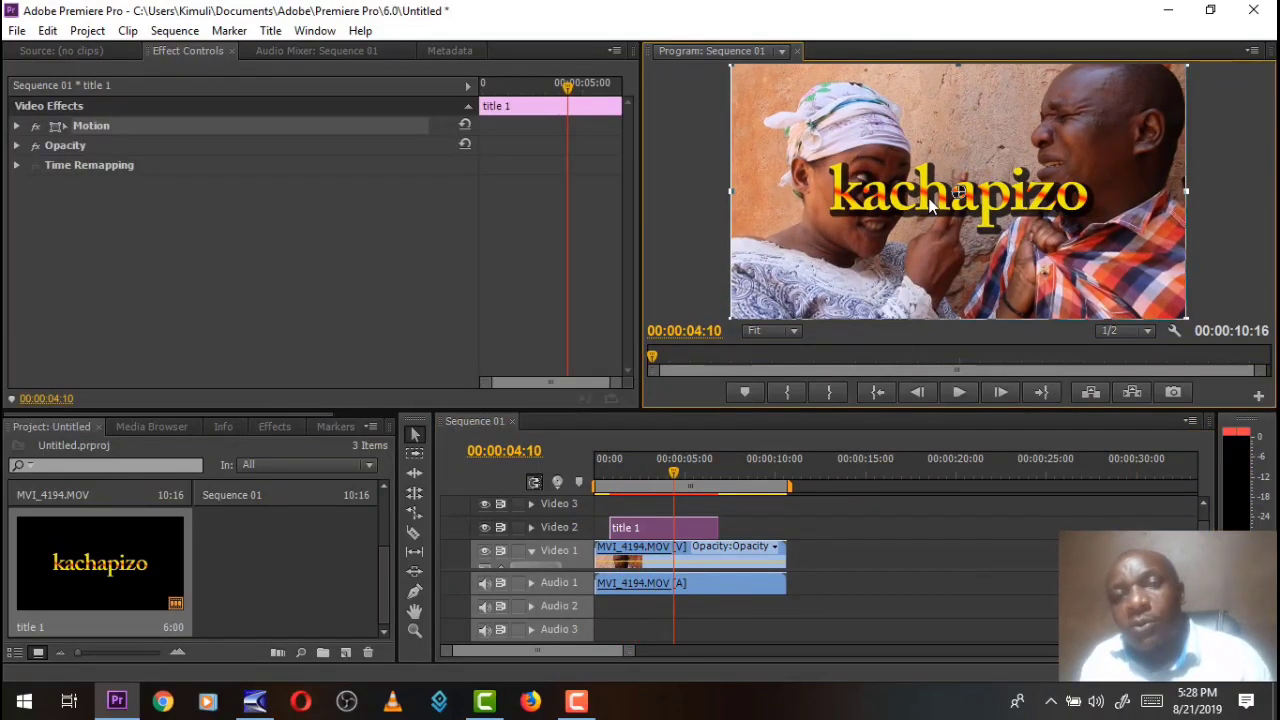
left_click_drag(930, 202, 926, 289)
left_click(590, 488)
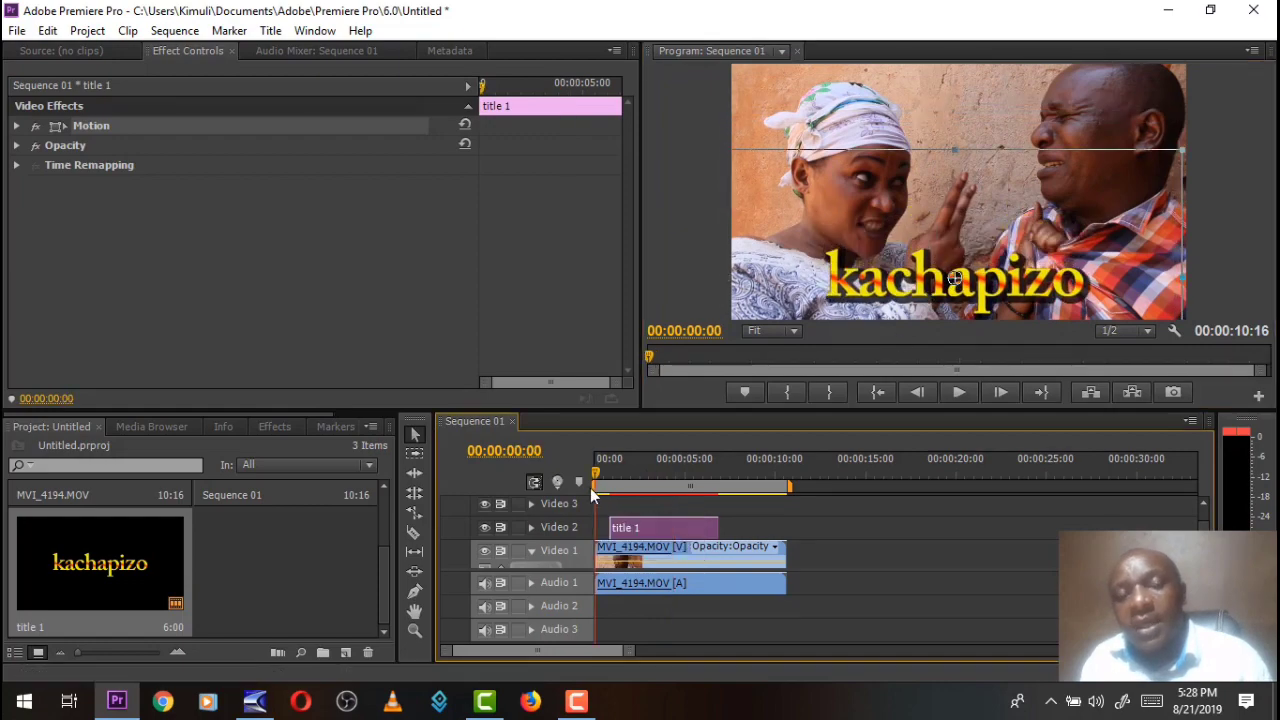
key("space")
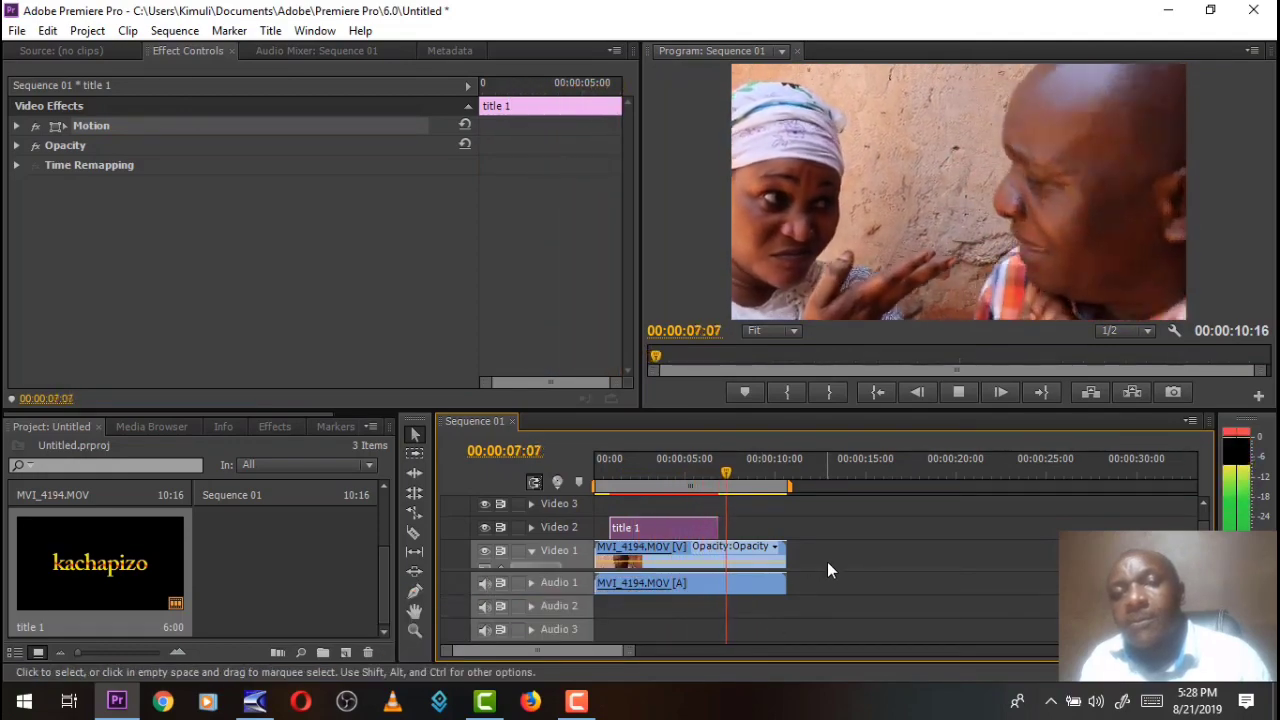
key("space")
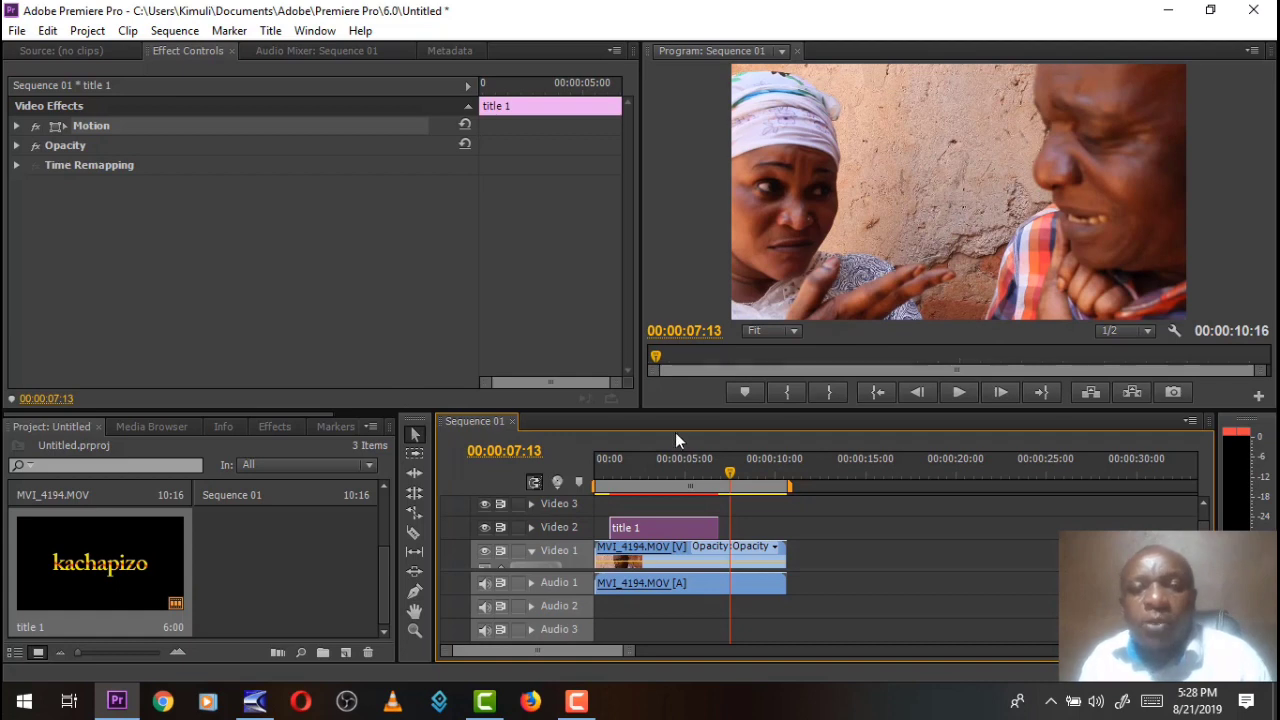
Apply the Zoom video transition to the start of the title 1 clip and preview it up to near the clip's end.
left_click_drag(629, 468, 592, 486)
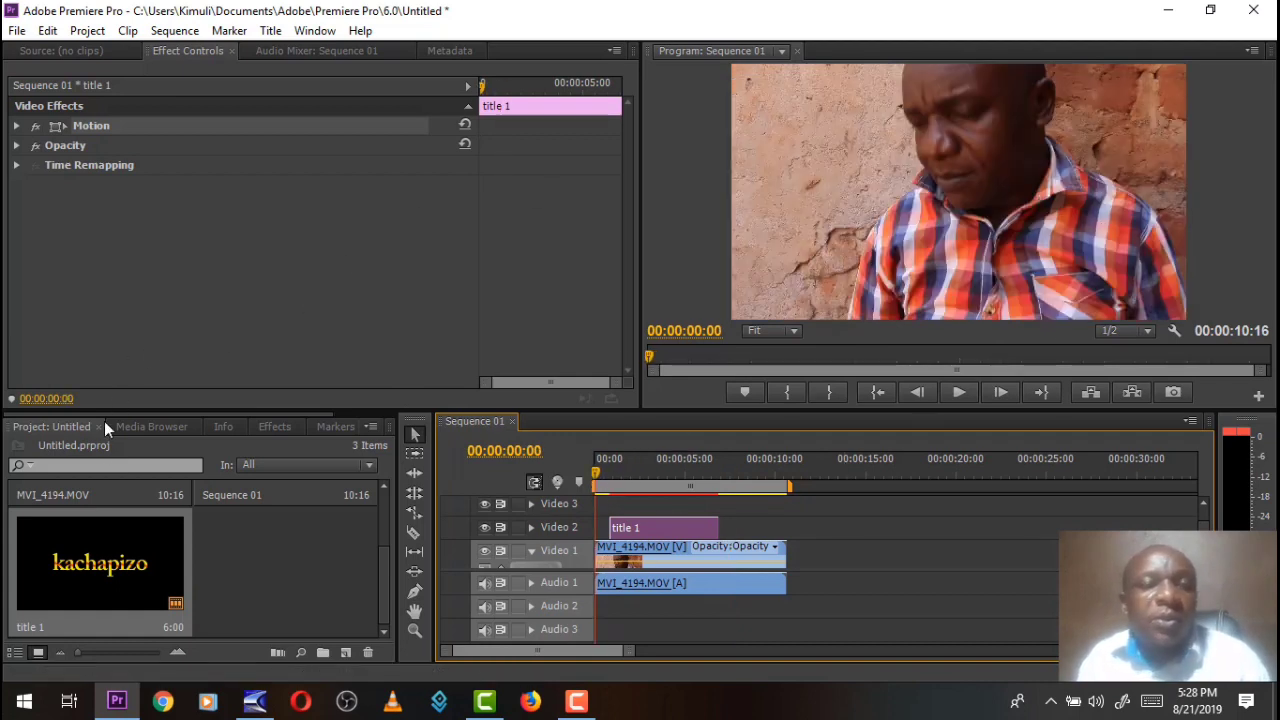
left_click(273, 427)
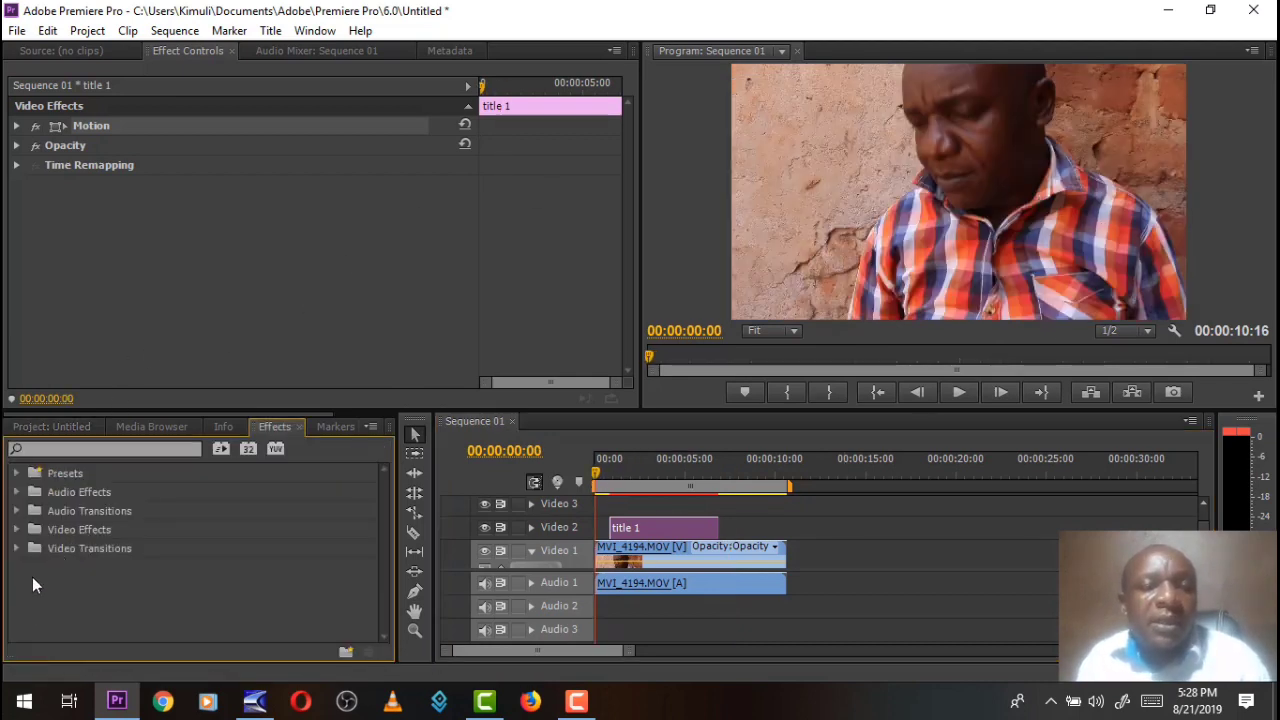
left_click(16, 548)
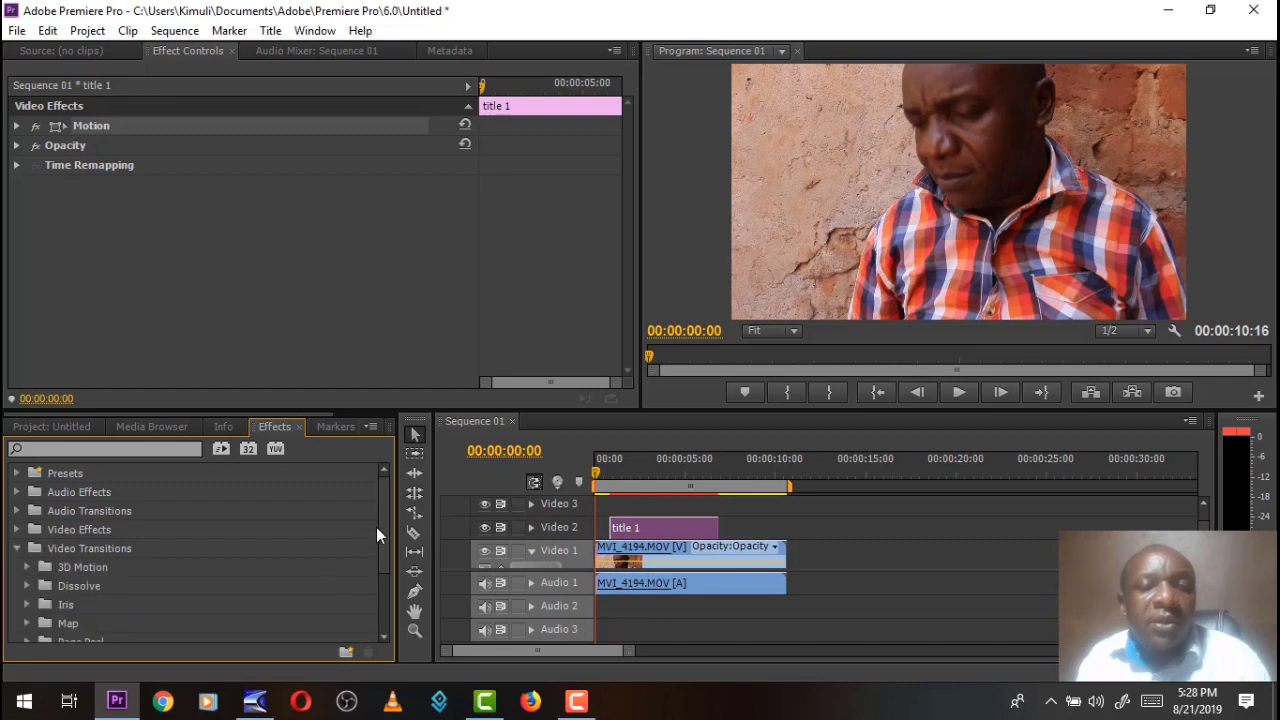
left_click_drag(378, 522, 388, 586)
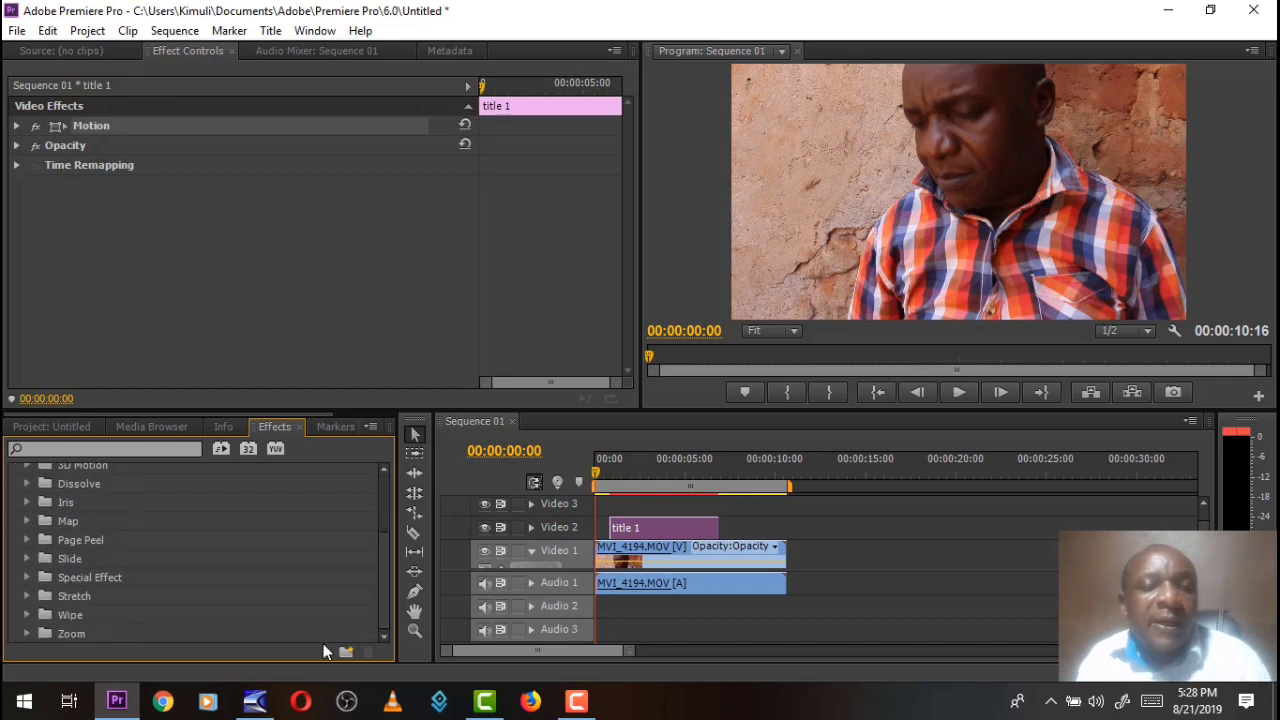
left_click(27, 633)
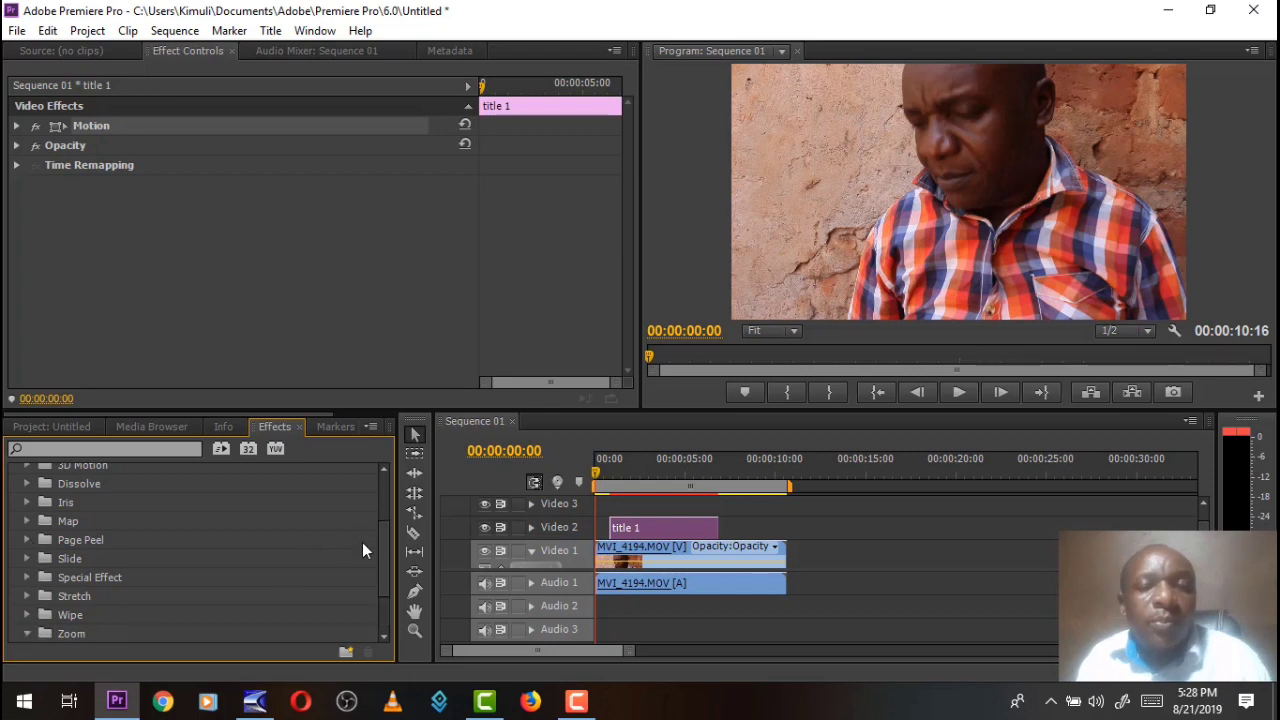
scroll(386, 540, "down", 3)
left_click_drag(75, 594, 604, 528)
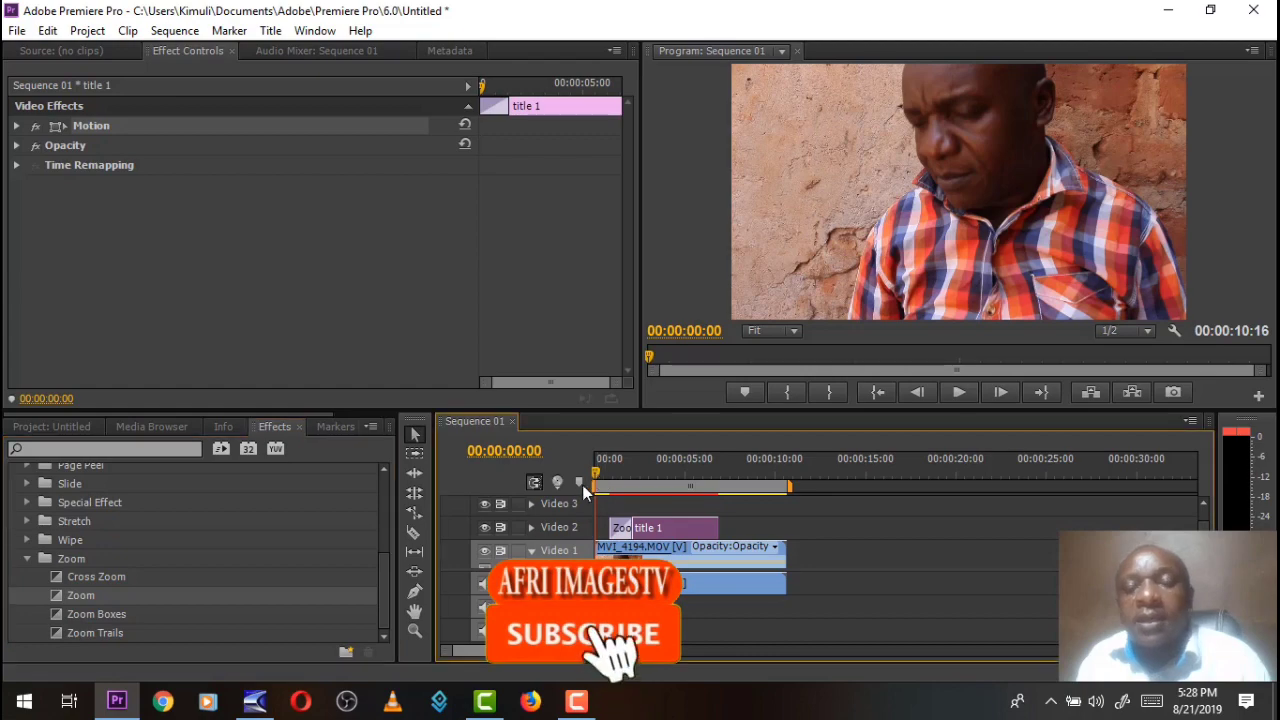
key("space")
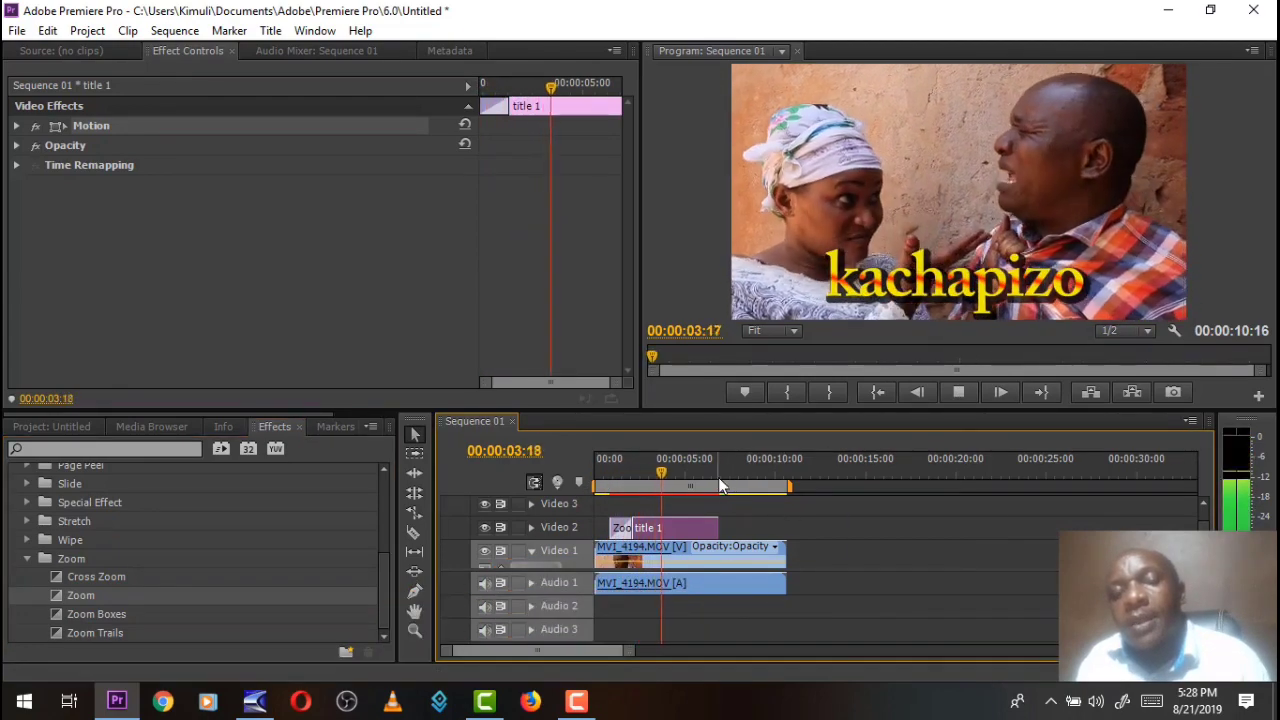
left_click_drag(718, 477, 708, 476)
Apply the Cross Dissolve transition to the end of the title 1 clip and play the sequence from the start.
left_click_drag(383, 555, 400, 473)
left_click(28, 586)
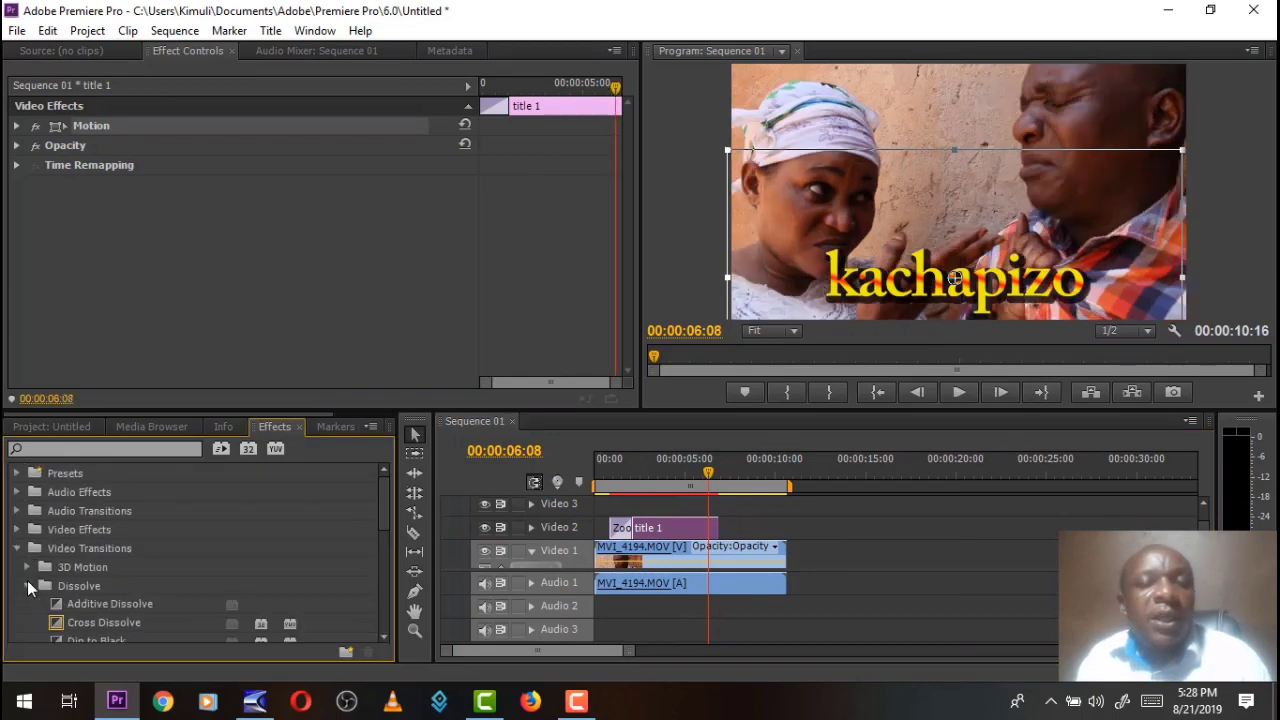
left_click_drag(61, 620, 716, 526)
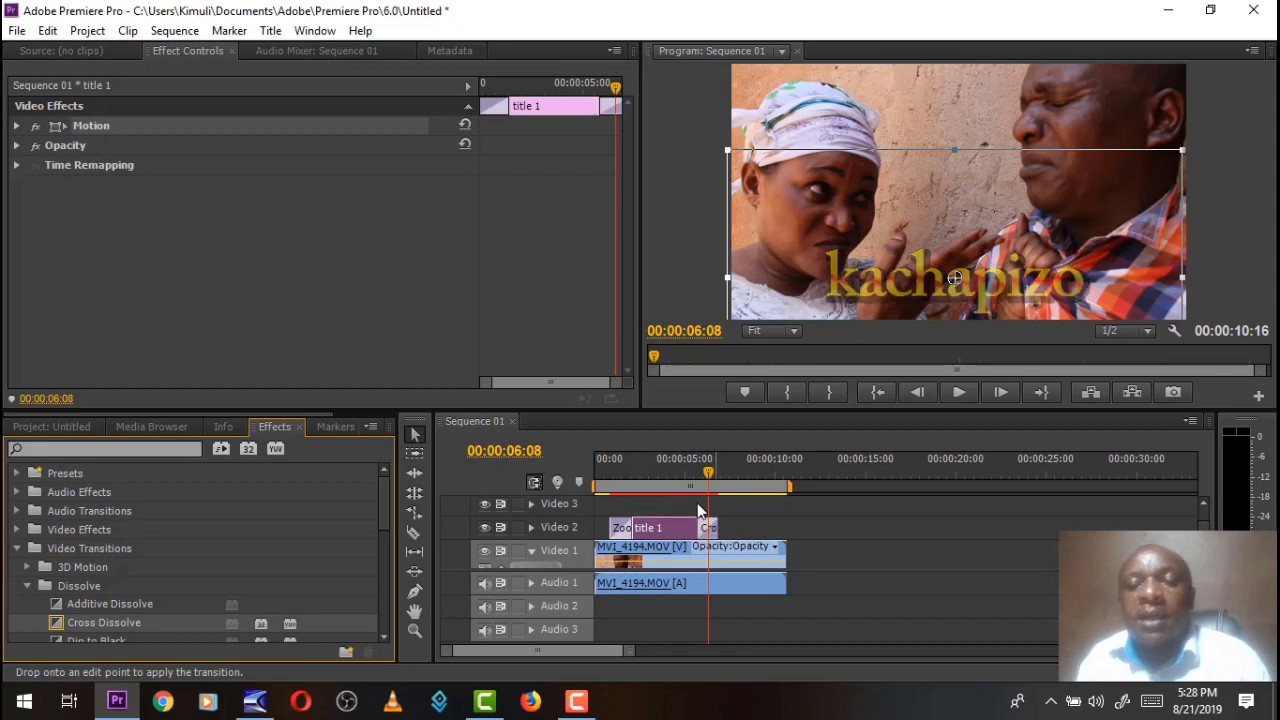
key("Home")
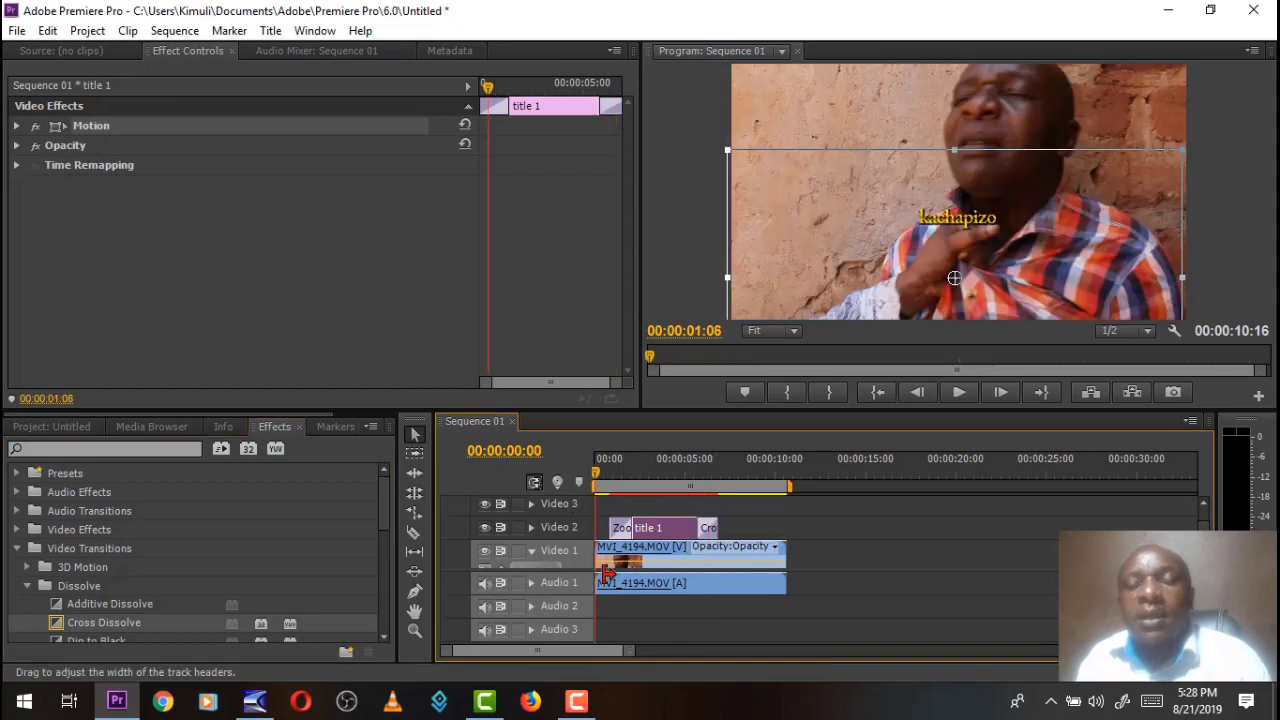
key("space")
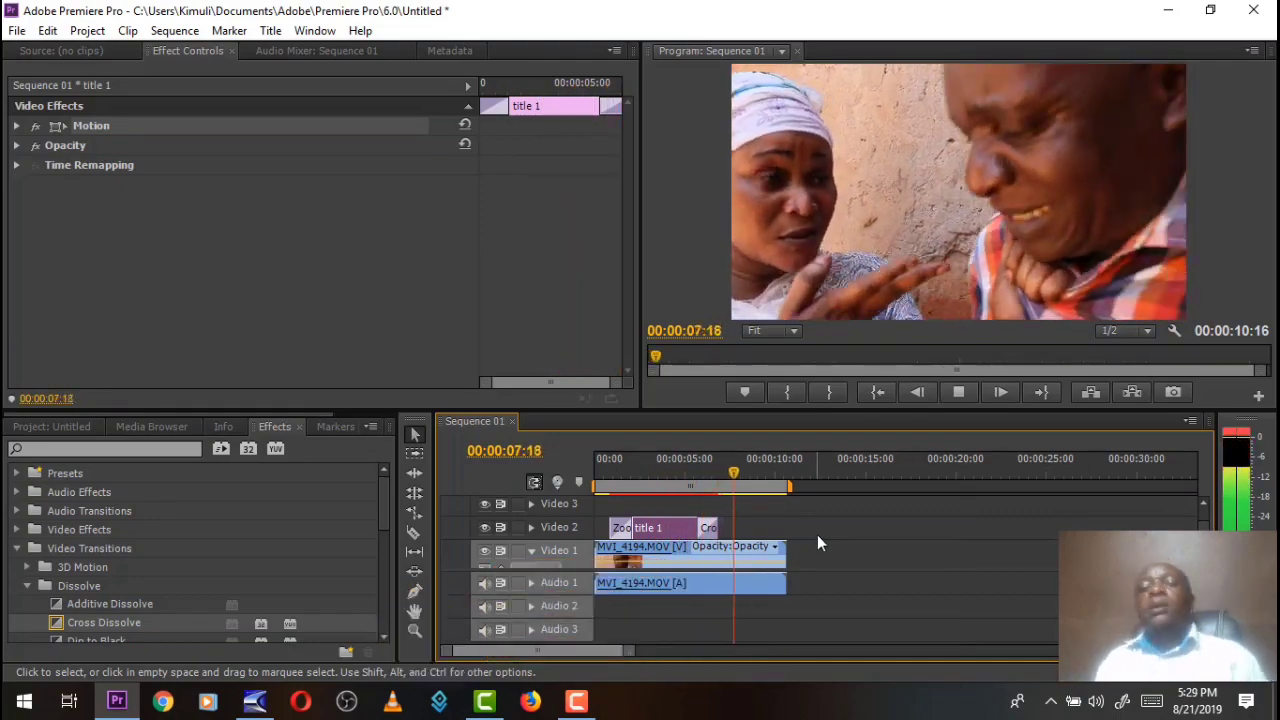
key("space")
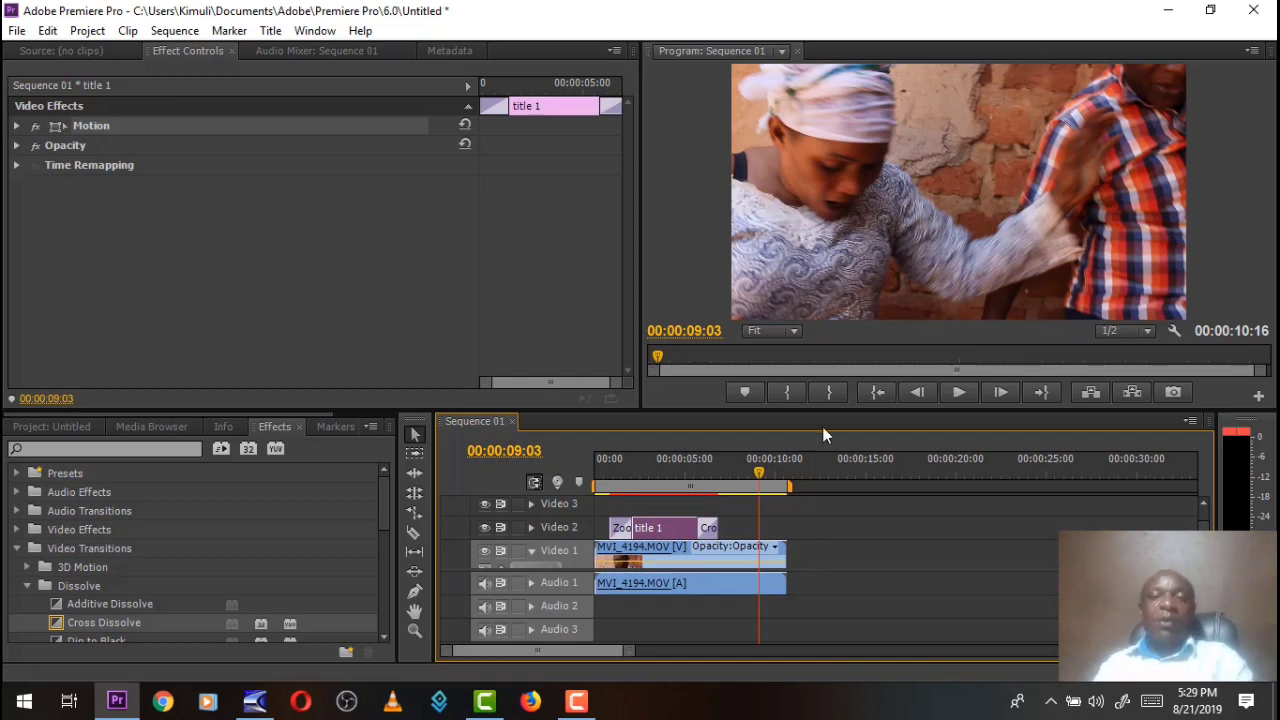
Place a second copy of title 1 on Video 2 directly after the first and scrub through it.
left_click(51, 424)
left_click_drag(75, 530, 730, 535)
left_click_drag(737, 483, 781, 497)
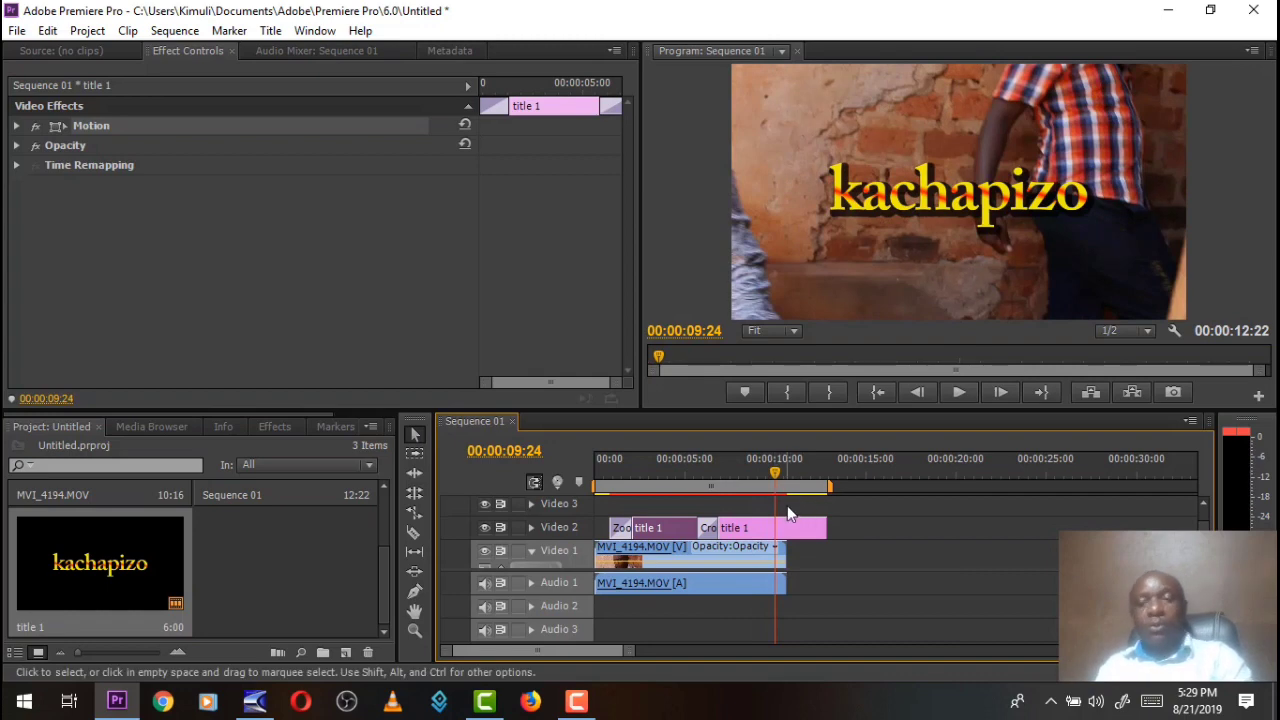